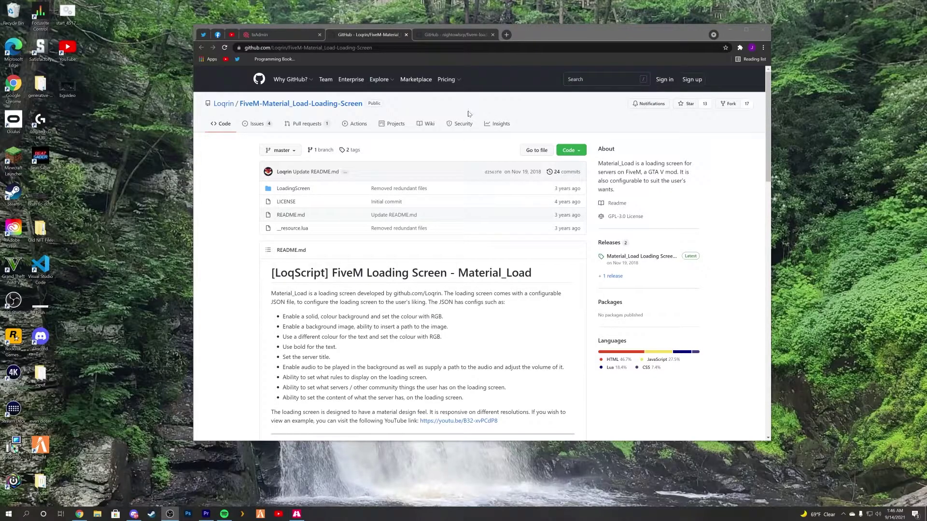
View the nightowlsrp fivem-loadingscreen repository and preview the html index page from the server's videoloadingscreen resource folder.
left_click(456, 35)
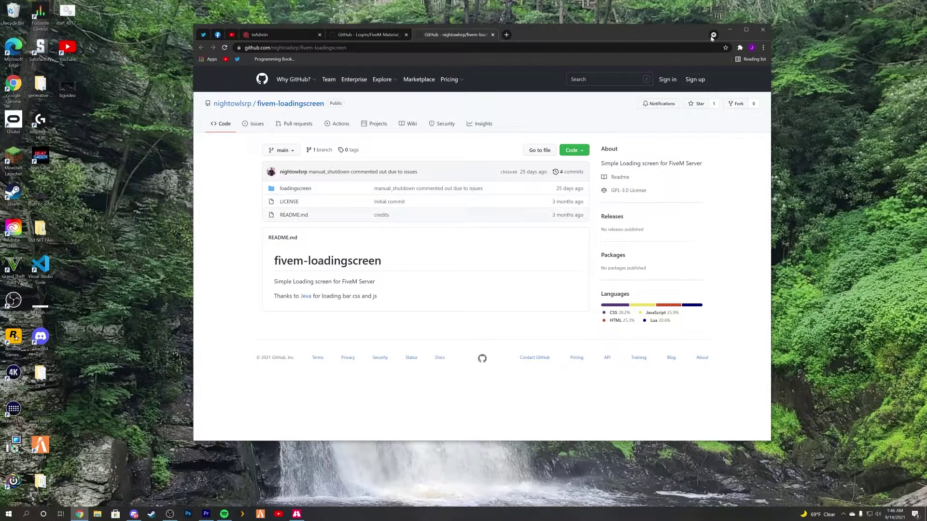
left_click(730, 29)
double_click(690, 85)
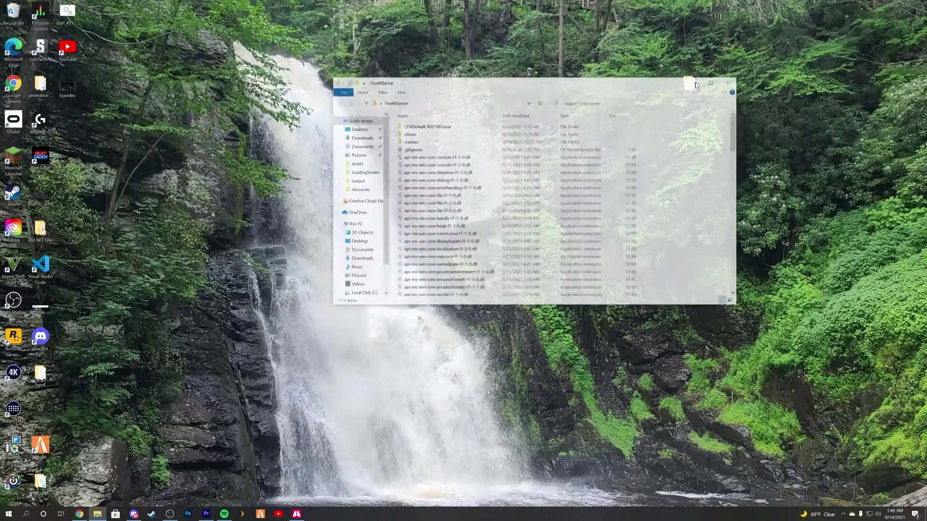
double_click(434, 127)
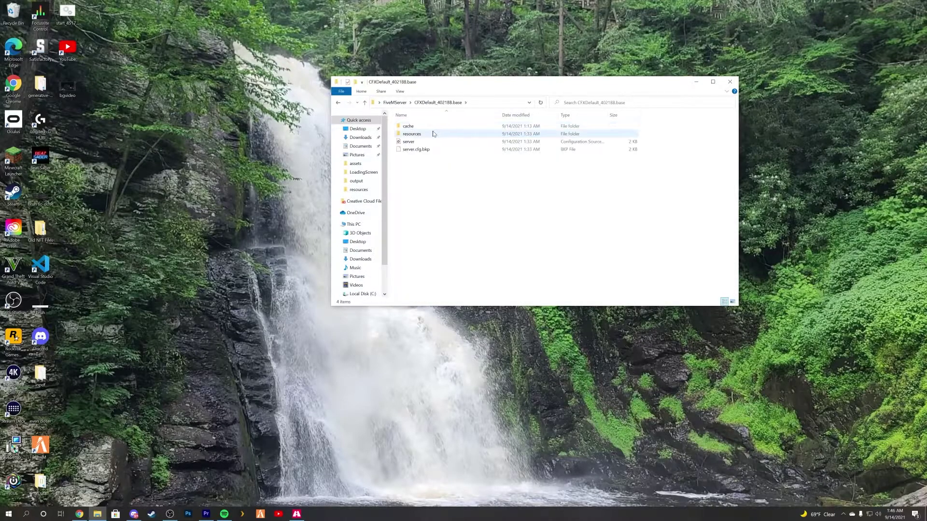
double_click(431, 134)
double_click(437, 180)
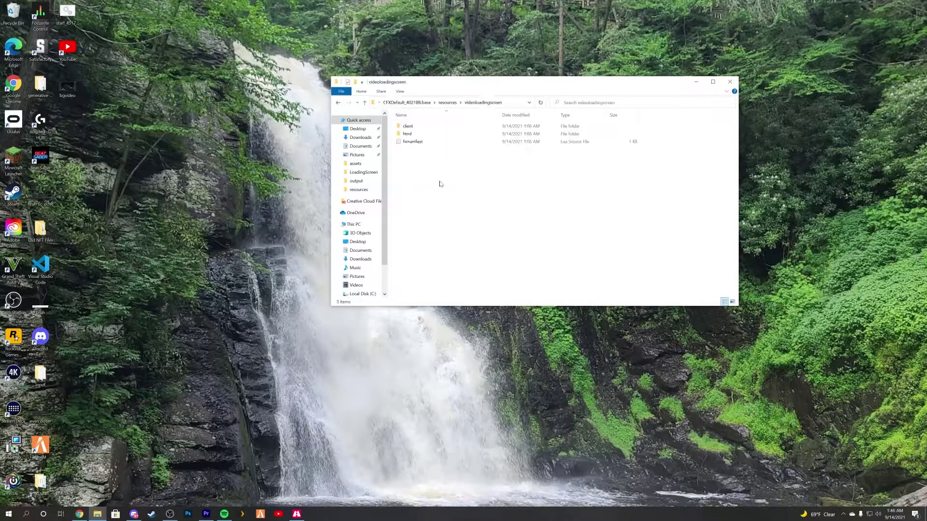
double_click(409, 134)
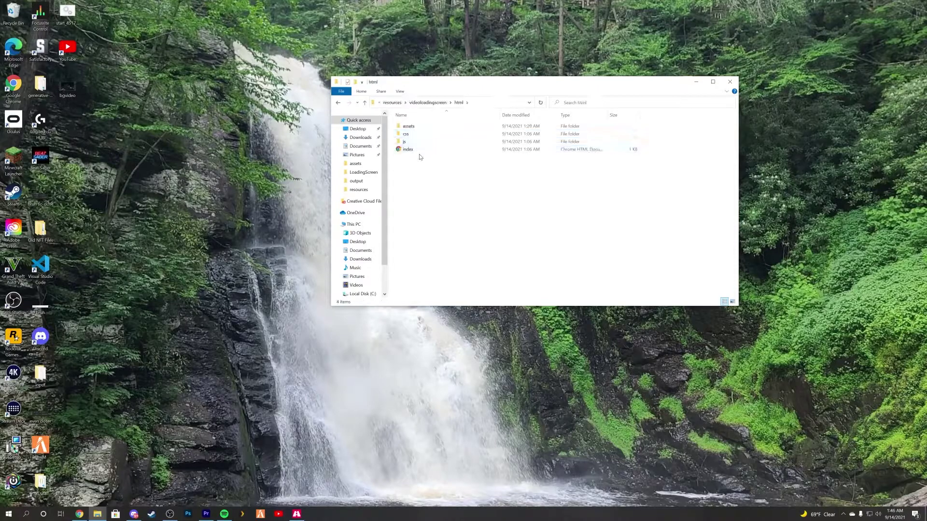
double_click(418, 150)
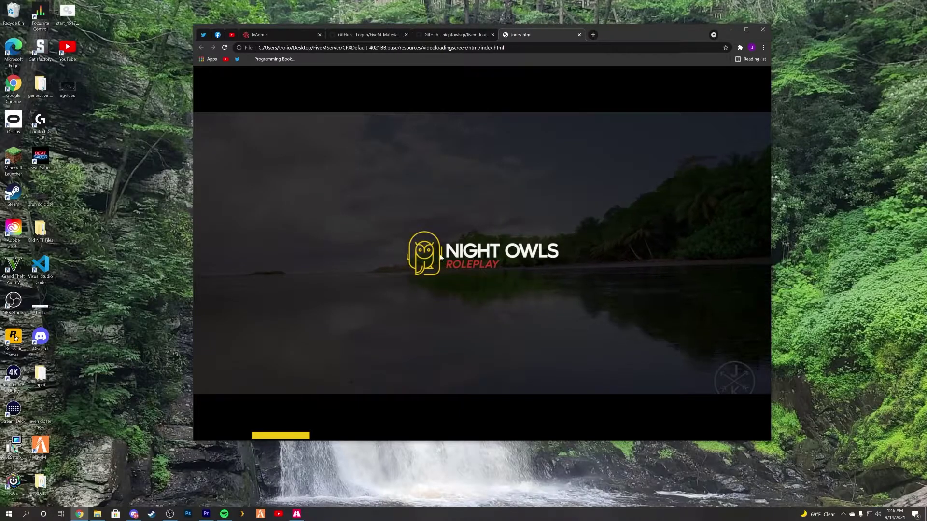
Play the bgvideo file from the desktop, skip ahead to about 20 seconds, and close the player.
double_click(68, 87)
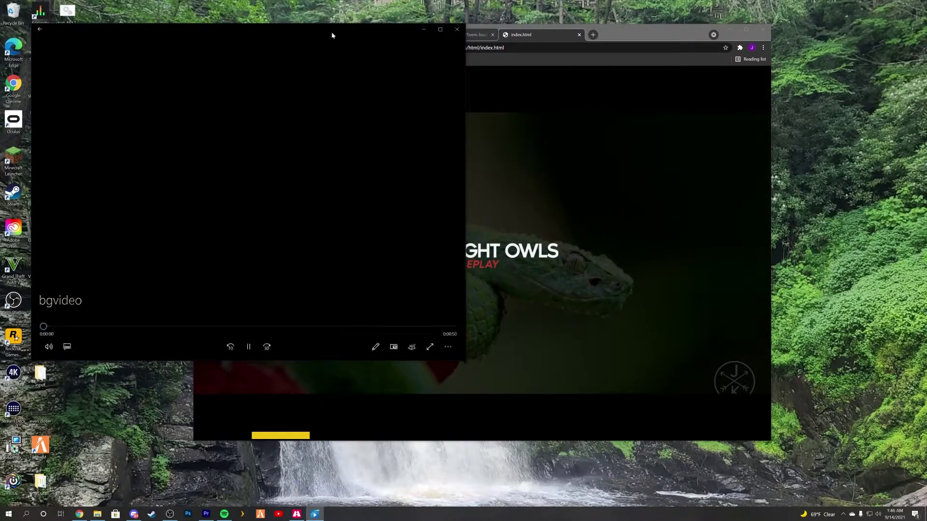
left_click_drag(329, 34, 436, 43)
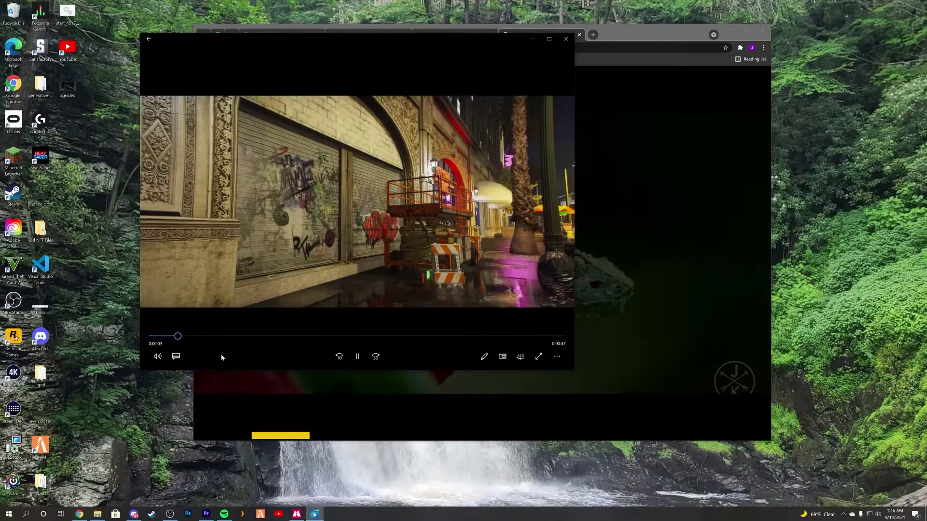
left_click(280, 337)
left_click_drag(279, 338, 320, 337)
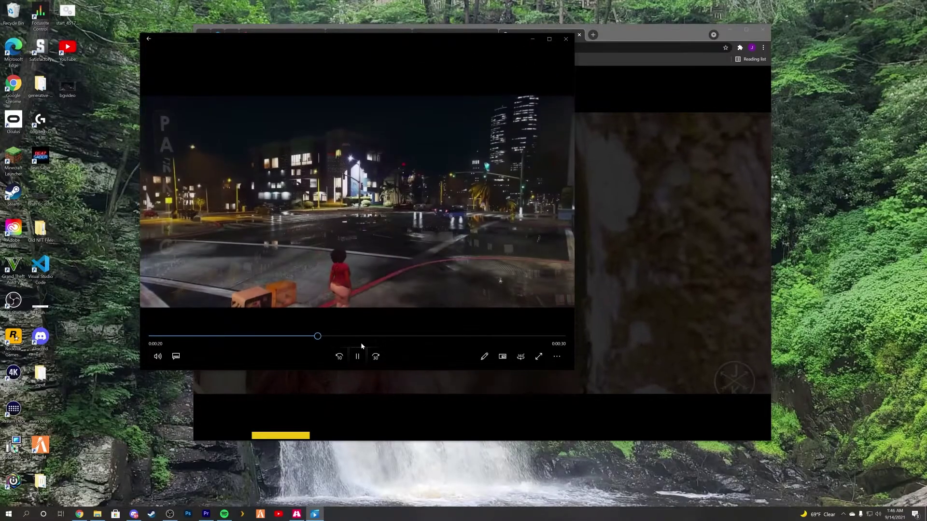
left_click(565, 39)
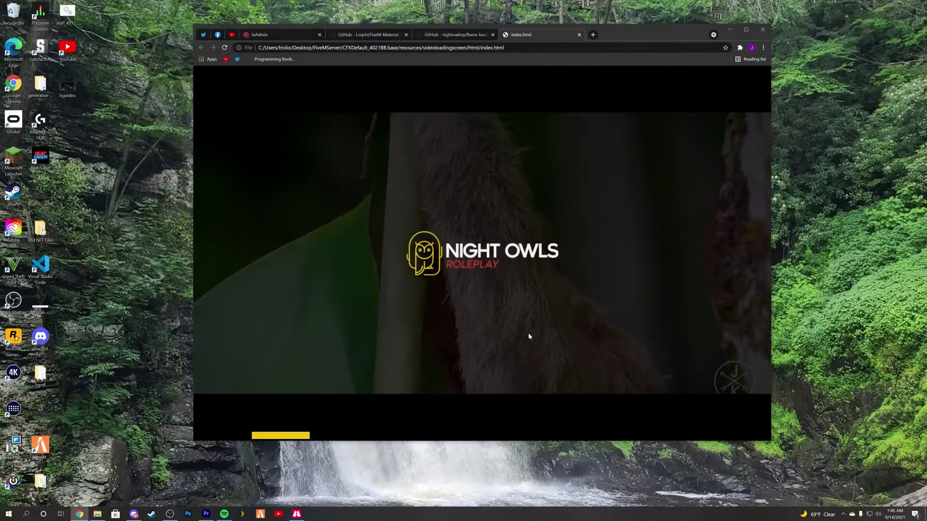
Switch to Premiere Pro and move the floating Program monitor away so the bgvideo timeline is uncovered.
left_click(205, 514)
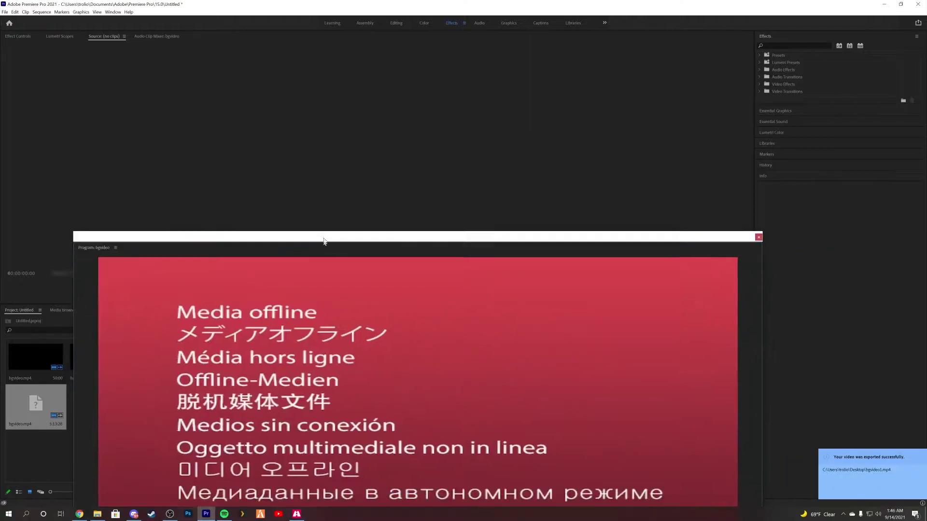
left_click_drag(325, 242, 330, 77)
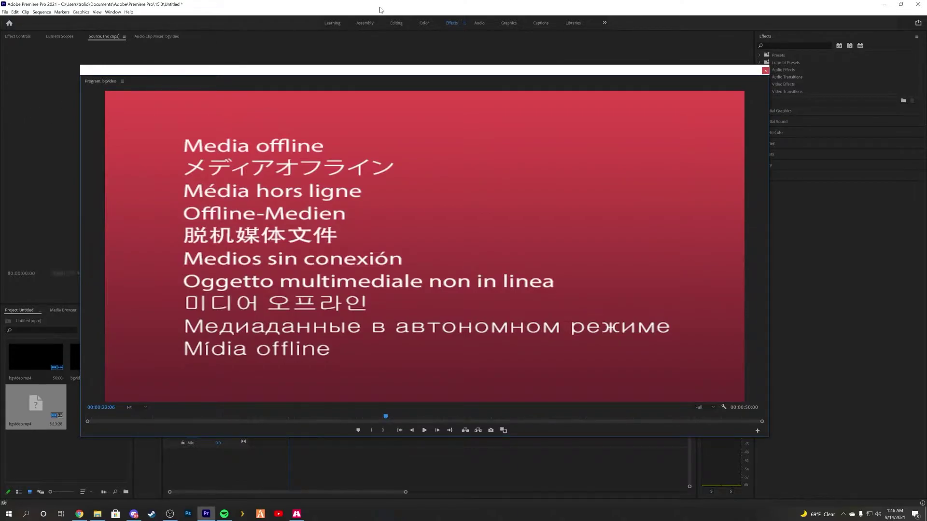
left_click_drag(432, 71, 926, 154)
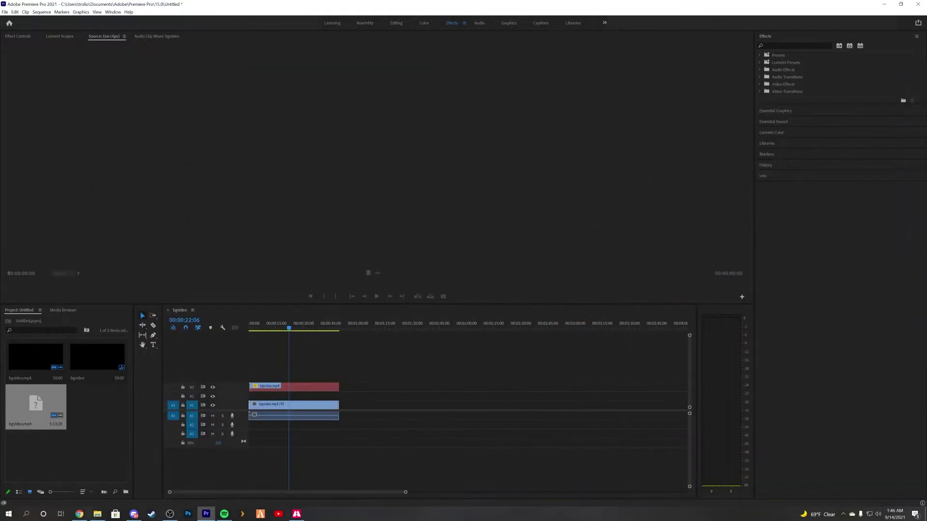
Inspect the upper and lower bgvideo clips in the timeline and close Premiere Pro without saving the project.
left_click(274, 408)
left_click(292, 387)
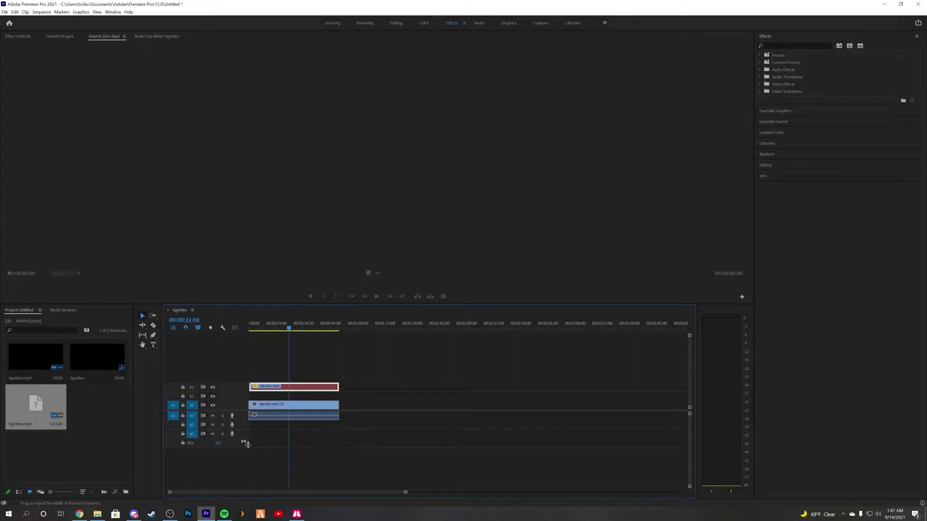
left_click(285, 405)
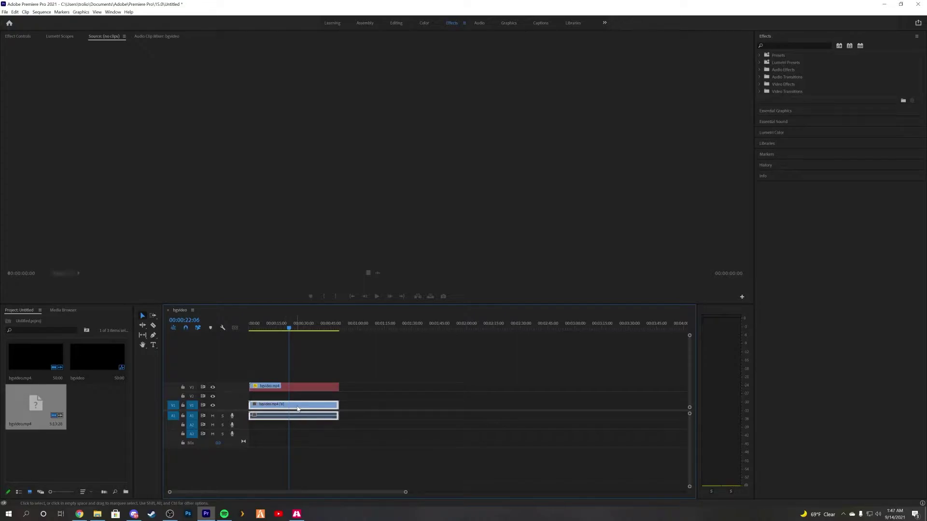
left_click(307, 388)
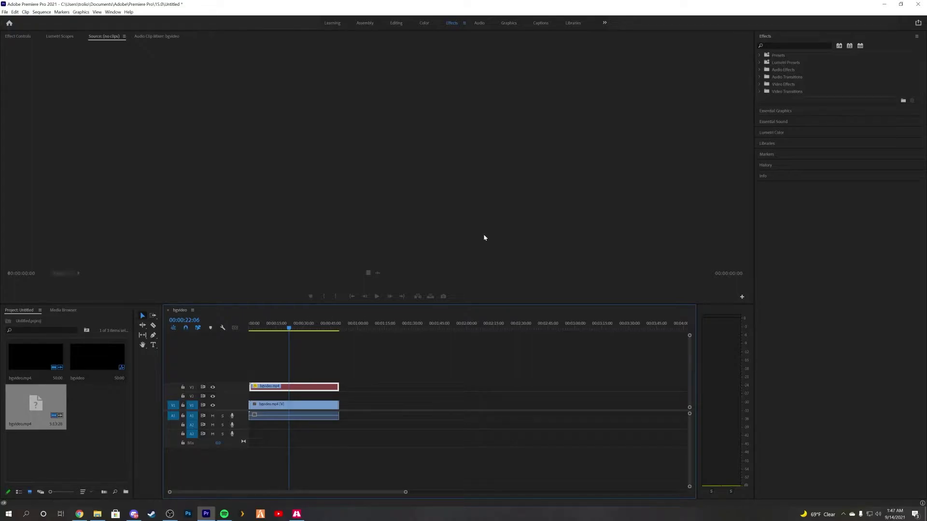
left_click(920, 6)
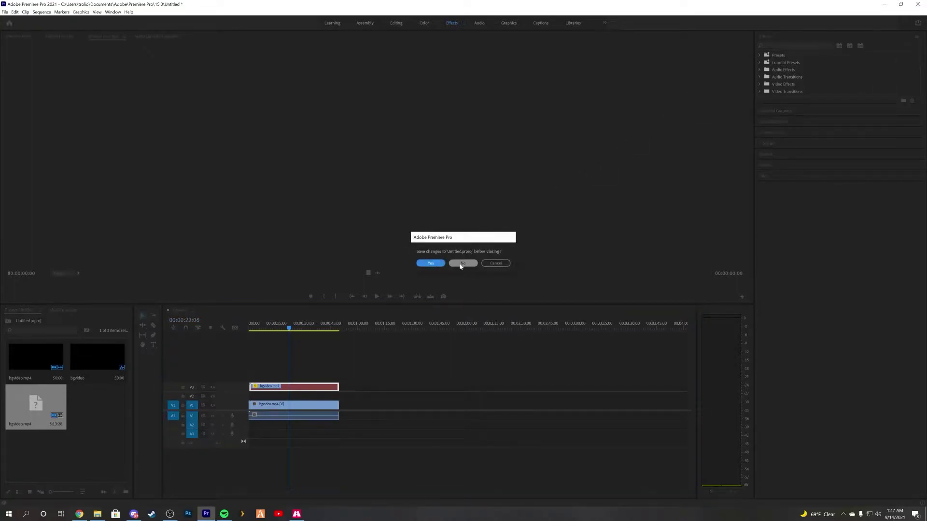
left_click(465, 265)
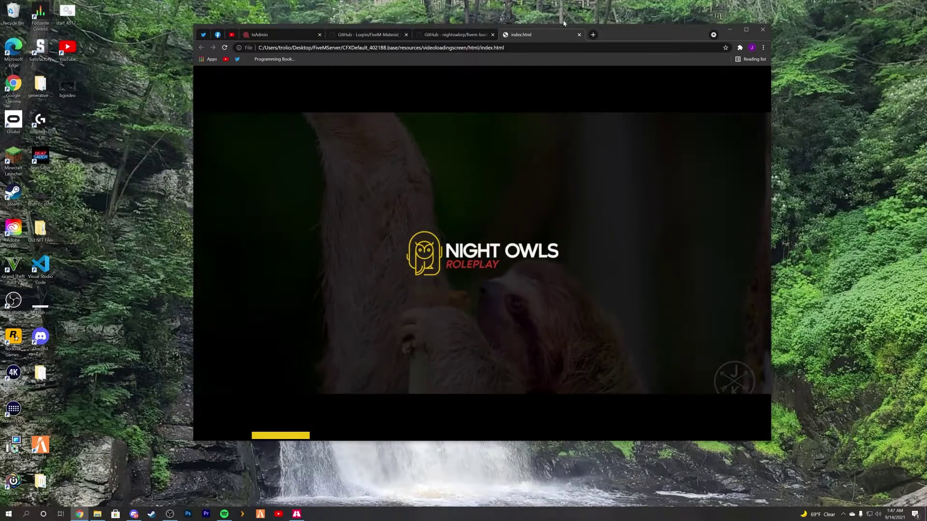
Close the video loading screen preview and open the index page from the loadingscreen resource's LoadingScreen folder.
key("ctrl+w")
left_click(734, 32)
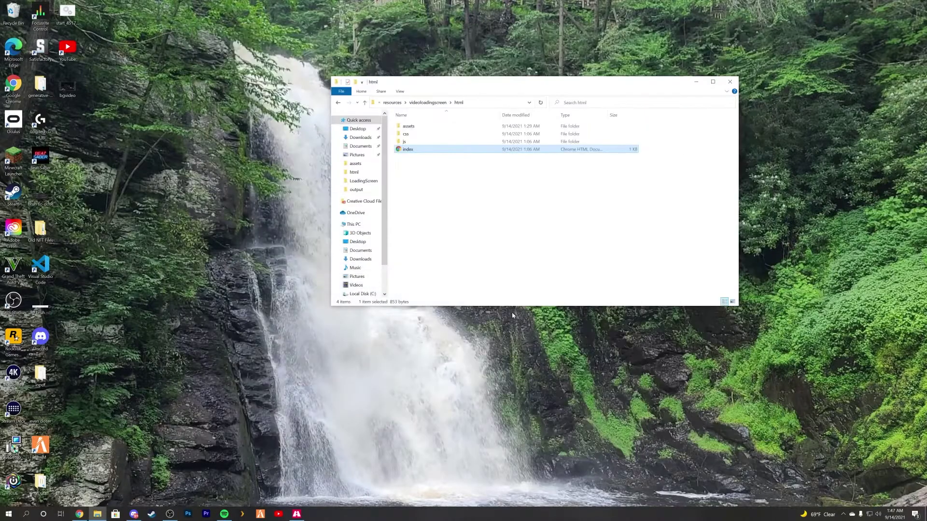
left_click(391, 103)
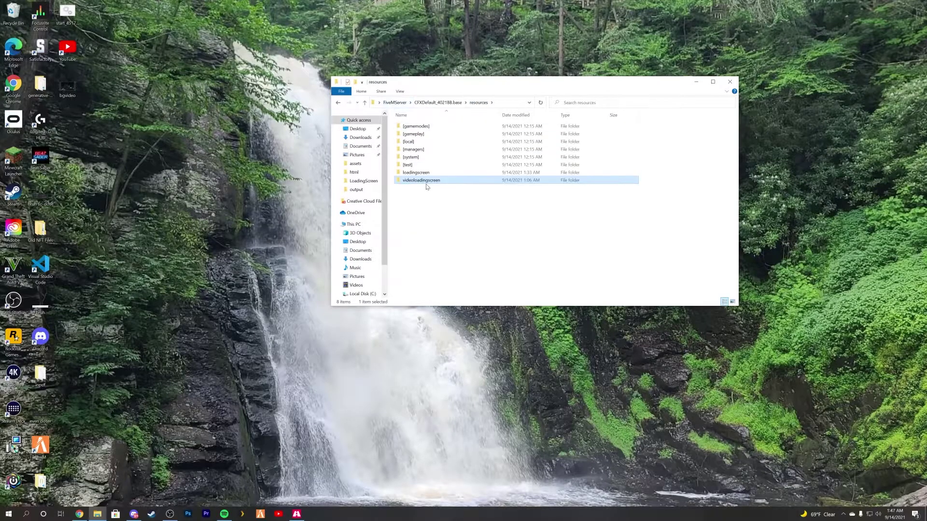
double_click(425, 172)
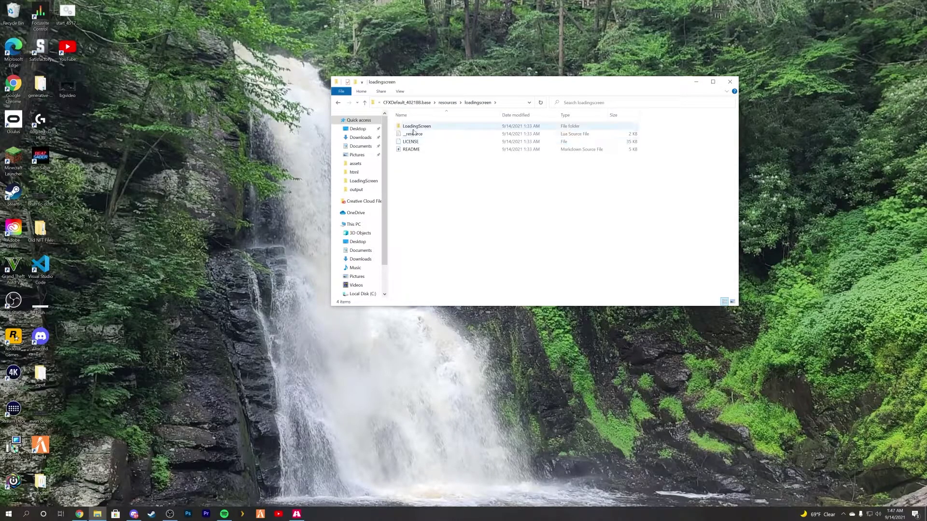
double_click(415, 127)
double_click(428, 167)
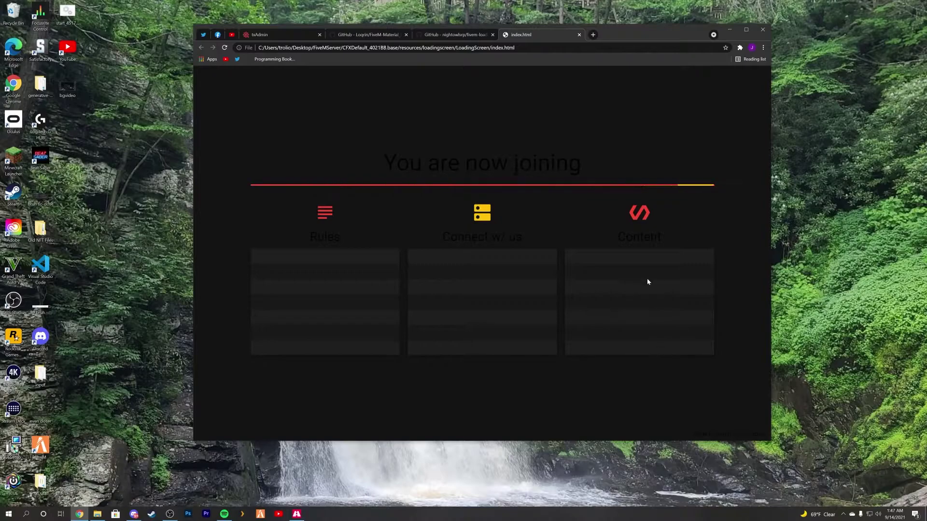
Close the loading screen preview and open the LoadingScreen folder's config JSON file for editing.
left_click(580, 35)
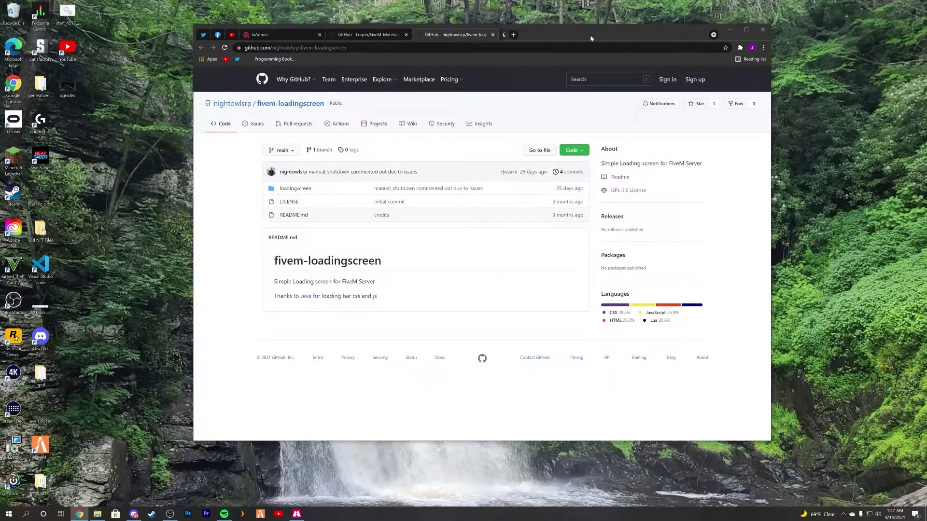
left_click(729, 30)
left_click(504, 227)
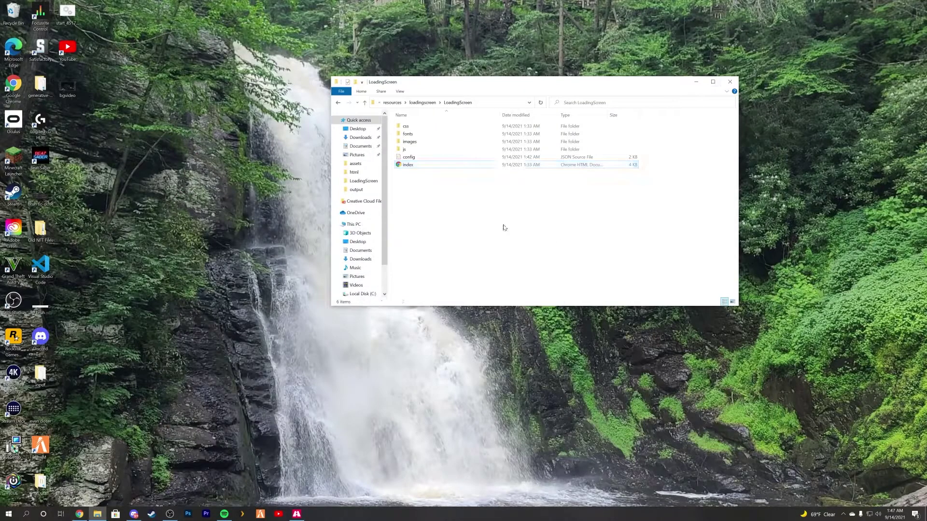
double_click(424, 158)
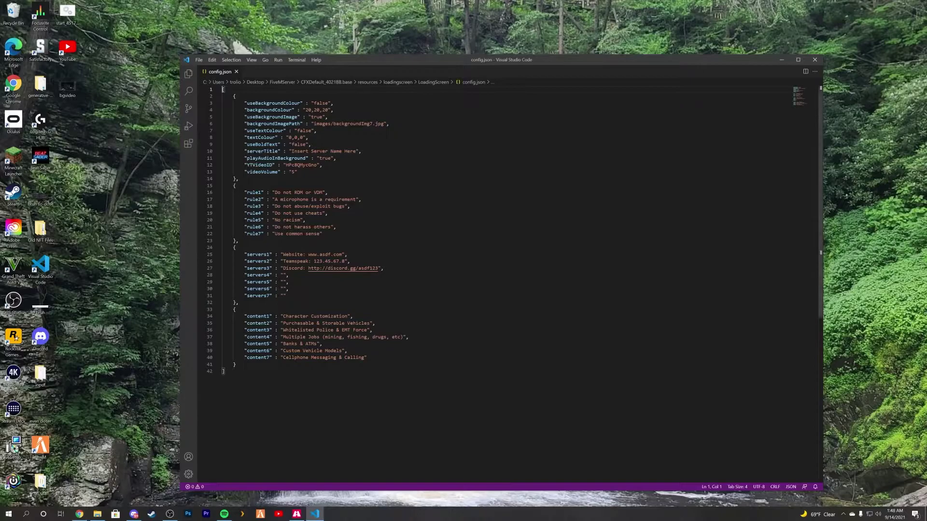
Try setting useBackgroundColour to true in config.json and return it to false.
double_click(321, 103)
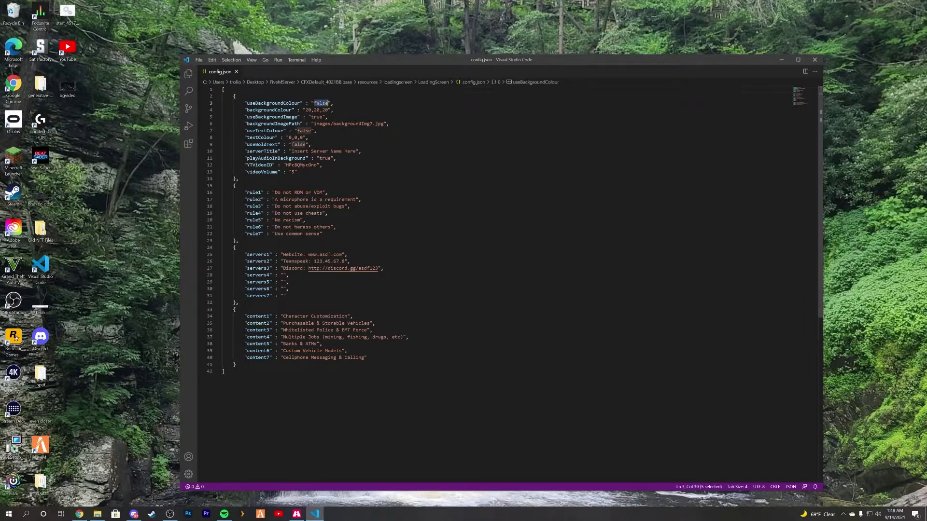
type("tru")
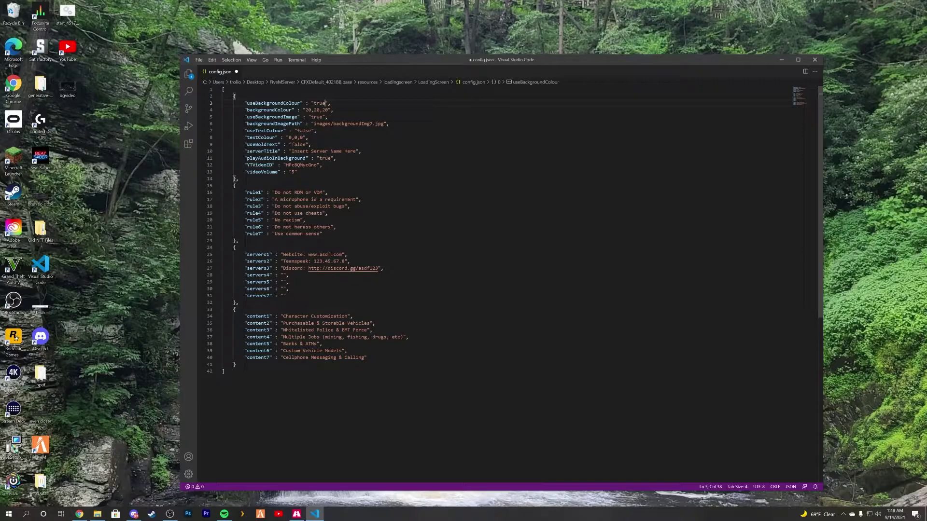
type("fals")
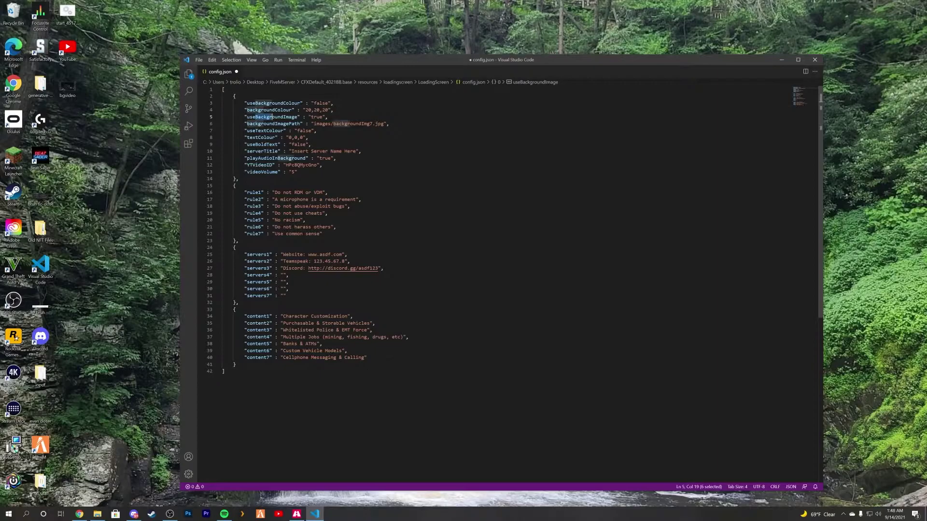
Examine the useBackgroundImage, backgroundImagePath and YTVideoID values in config.json.
double_click(317, 117)
double_click(353, 124)
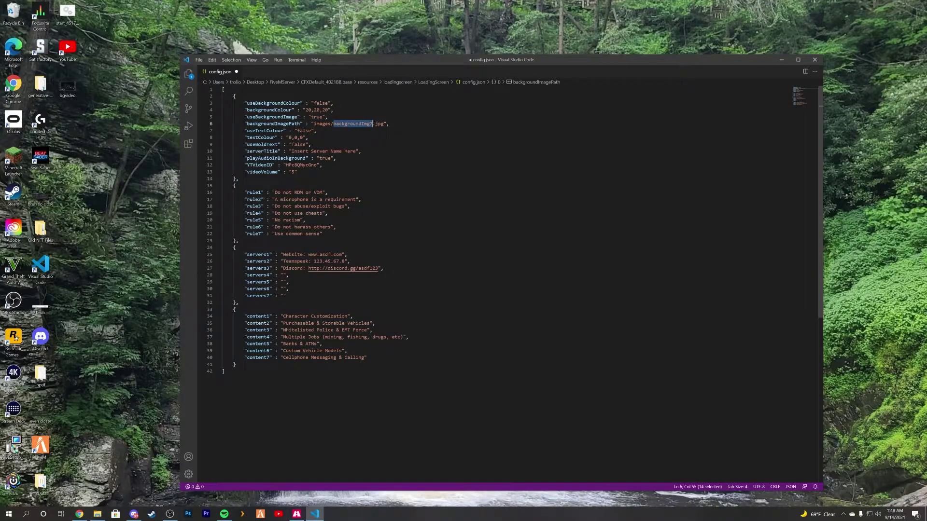
double_click(380, 123)
double_click(301, 165)
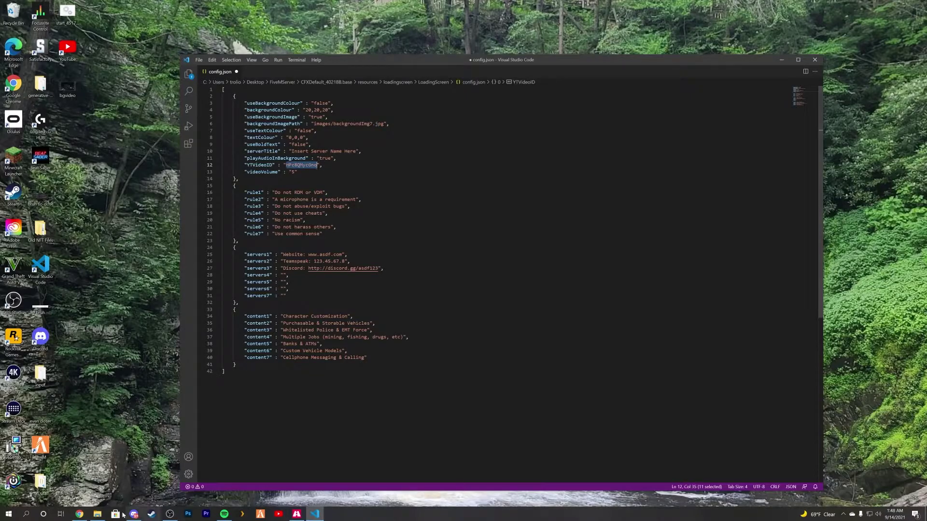
Switch to Chrome, open the channel's video "How to create a ESX Server (Updated 2021)" and highlight the video ID in its URL.
left_click(79, 514)
left_click(232, 35)
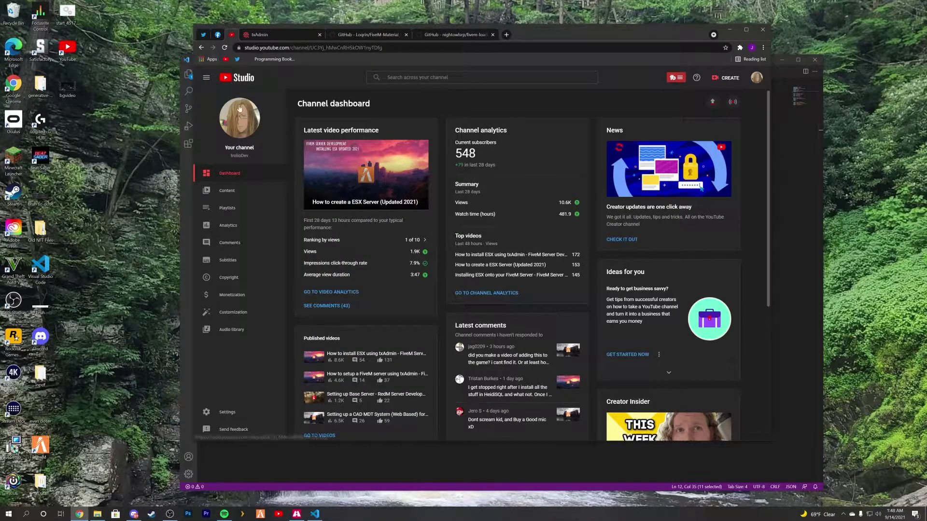
left_click(240, 120)
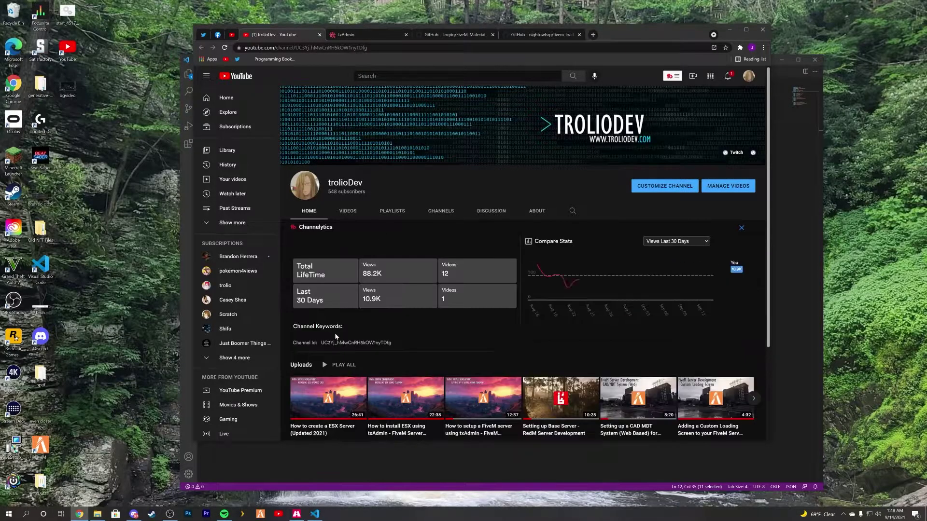
scroll(328, 299, "down", 2)
left_click(328, 299)
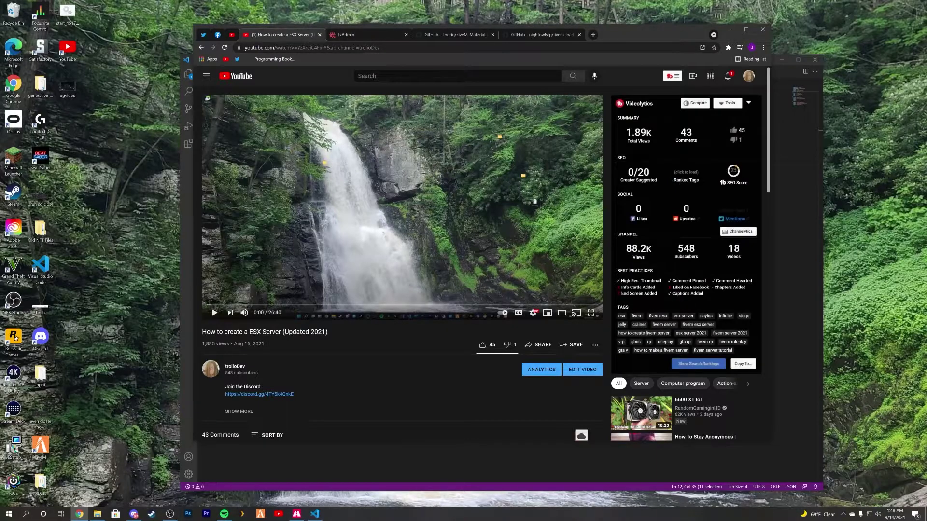
left_click_drag(298, 47, 326, 47)
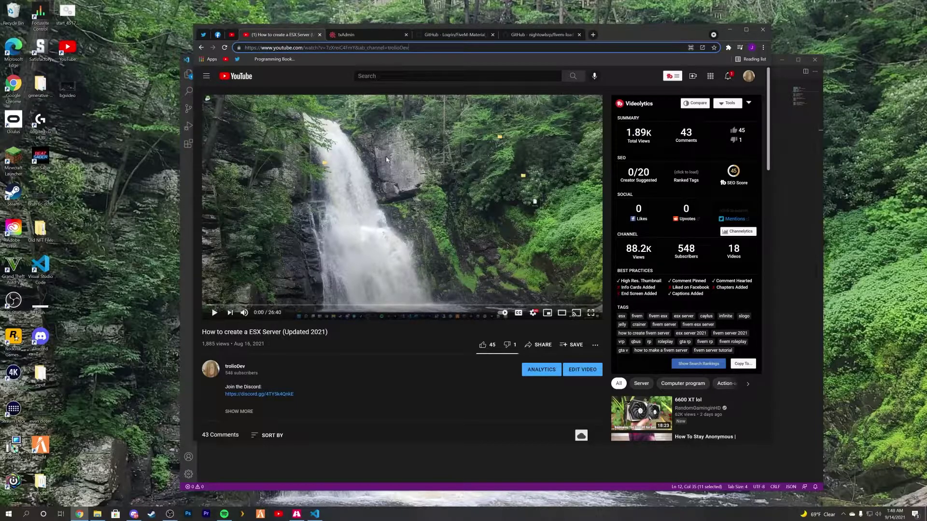
Open the FiveM-Material_Load-Loading-Screen repository on GitHub and read the README's configuration options and setting explanations.
left_click(453, 34)
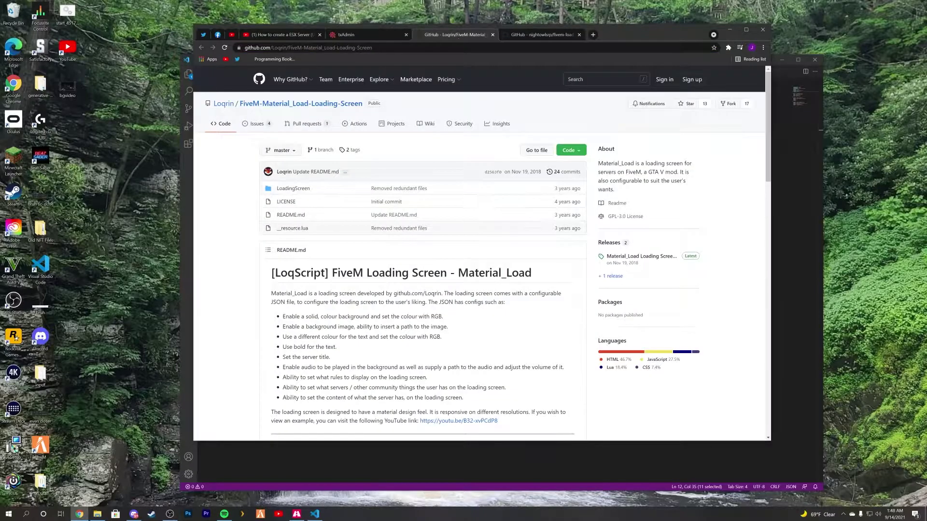
scroll(284, 269, "down", 10)
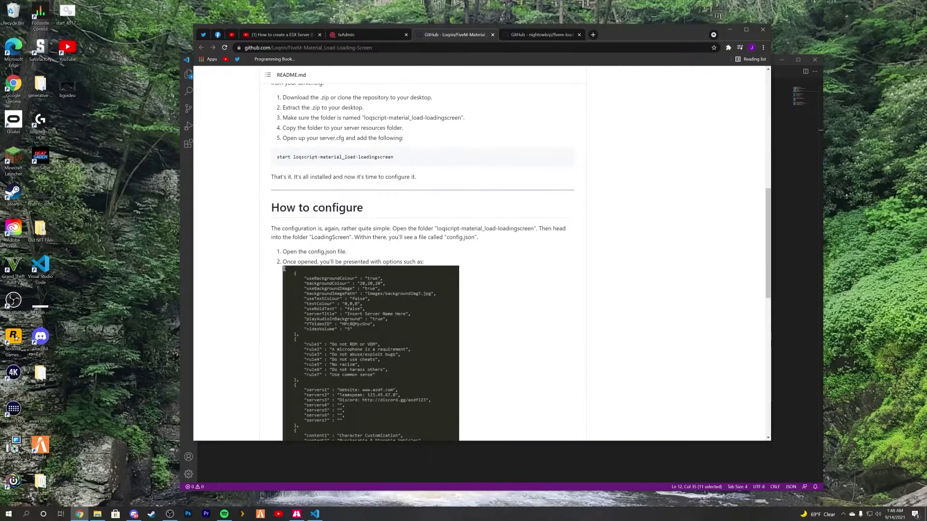
scroll(283, 268, "down", 10)
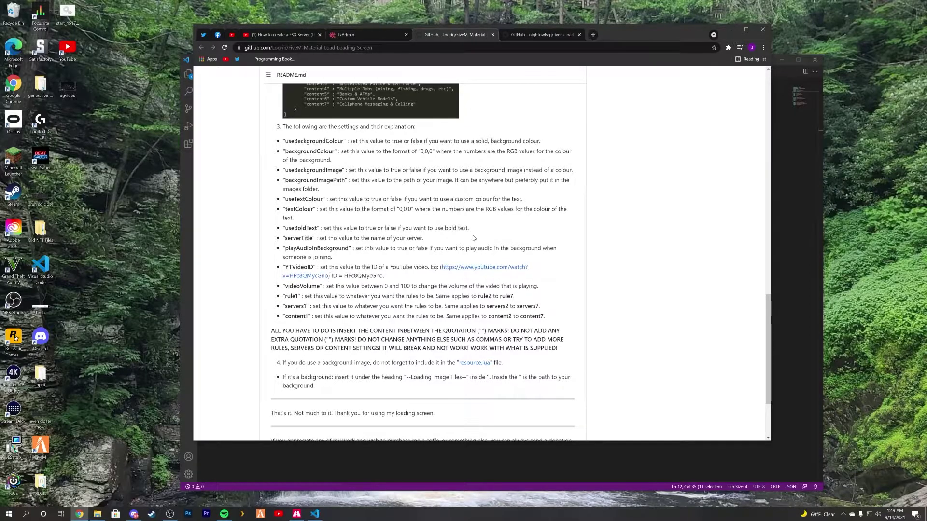
scroll(473, 237, "up", 5)
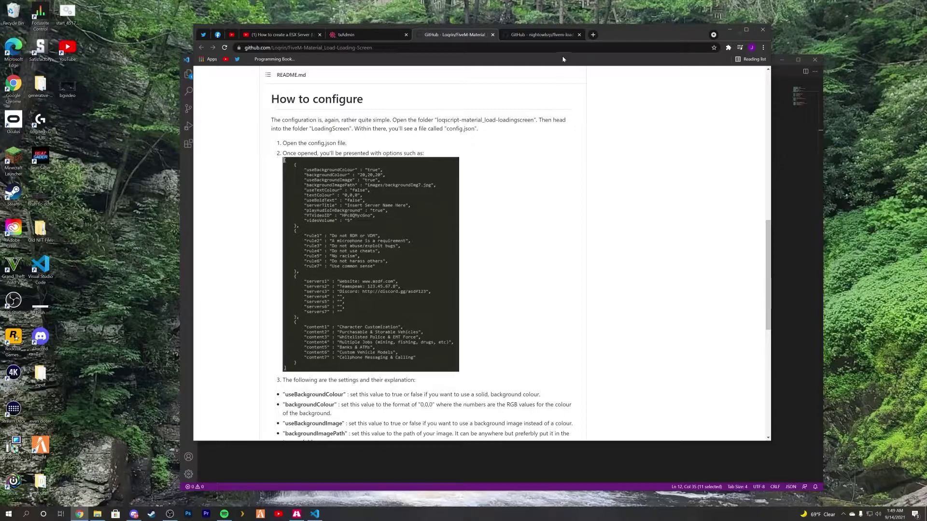
scroll(476, 217, "up", 10)
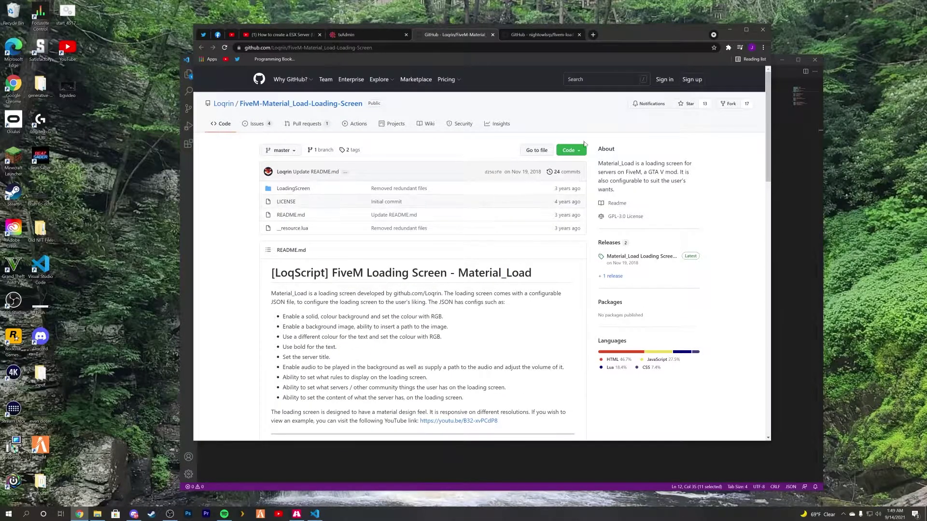
Download the FiveM-Material_Load-Loading-Screen repository as a ZIP and open the downloaded archive.
left_click(573, 150)
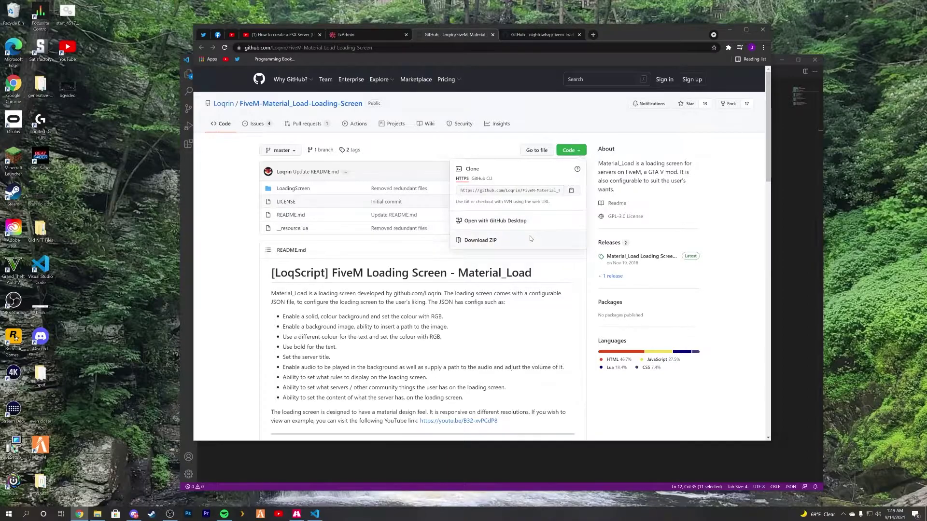
left_click(512, 241)
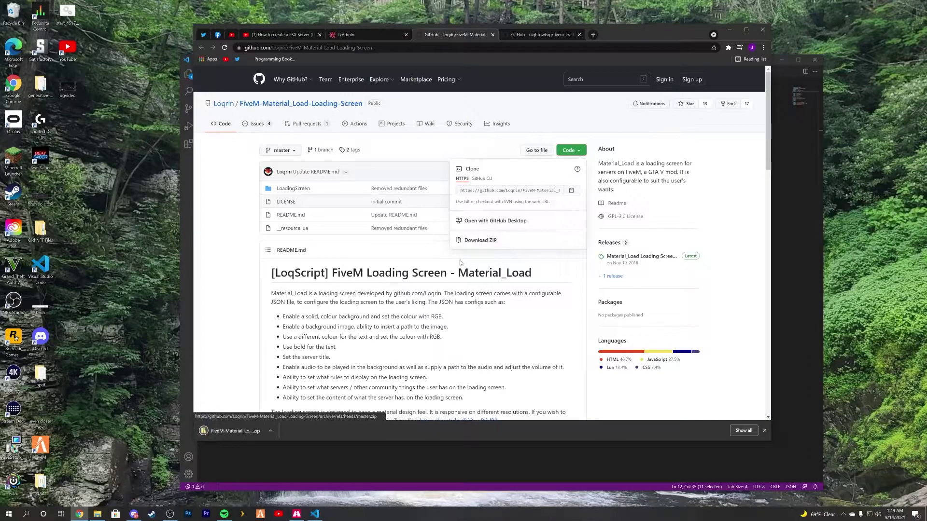
left_click(235, 431)
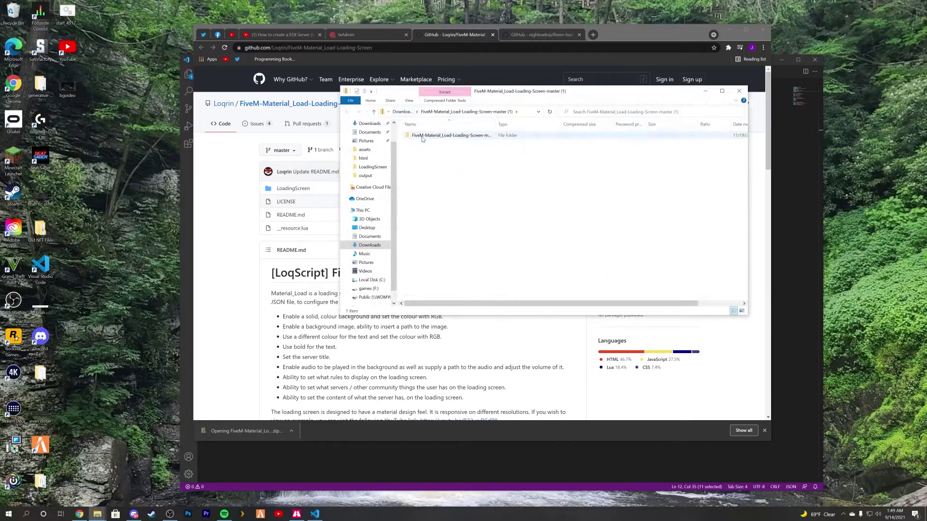
Clear Chrome and Visual Studio Code out of the way, and delete the existing loadingscreen folder from the server's resources folder.
left_click(730, 30)
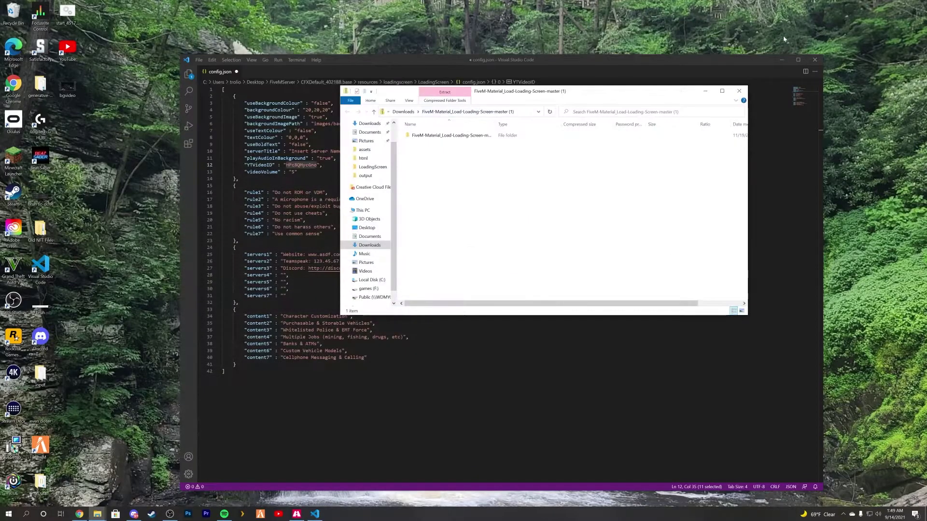
left_click(819, 61)
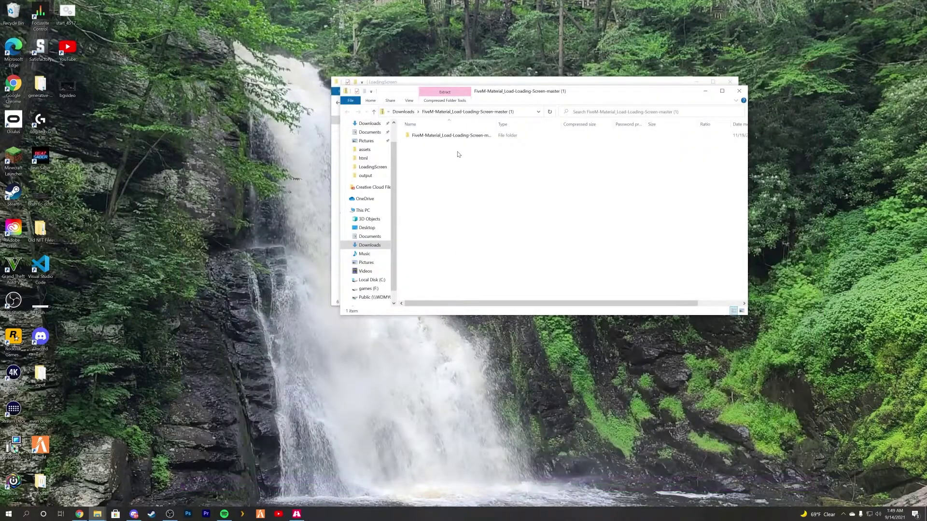
left_click_drag(487, 93, 502, 238)
left_click(439, 181)
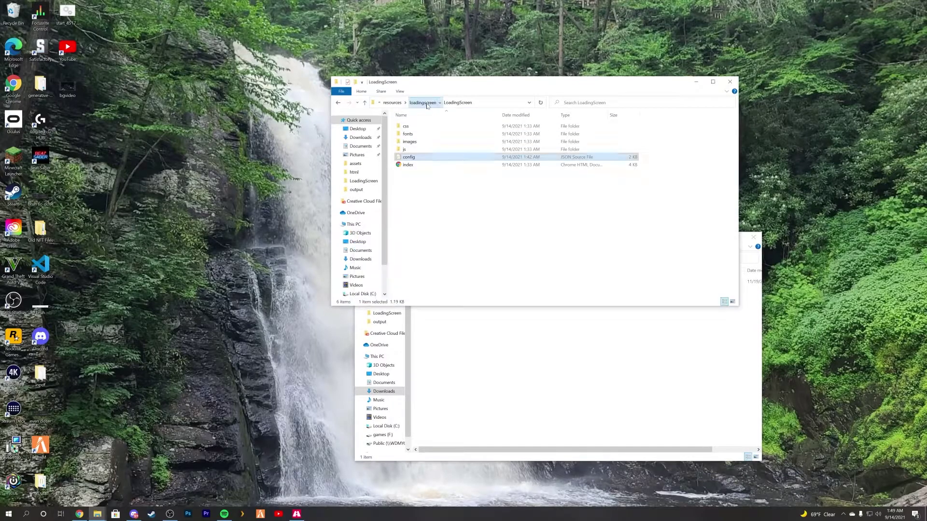
left_click(447, 102)
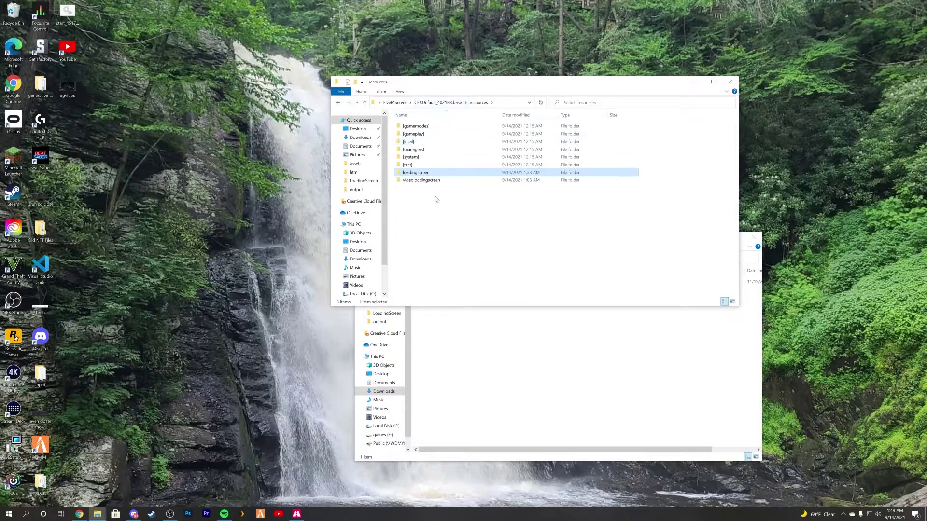
key("Delete")
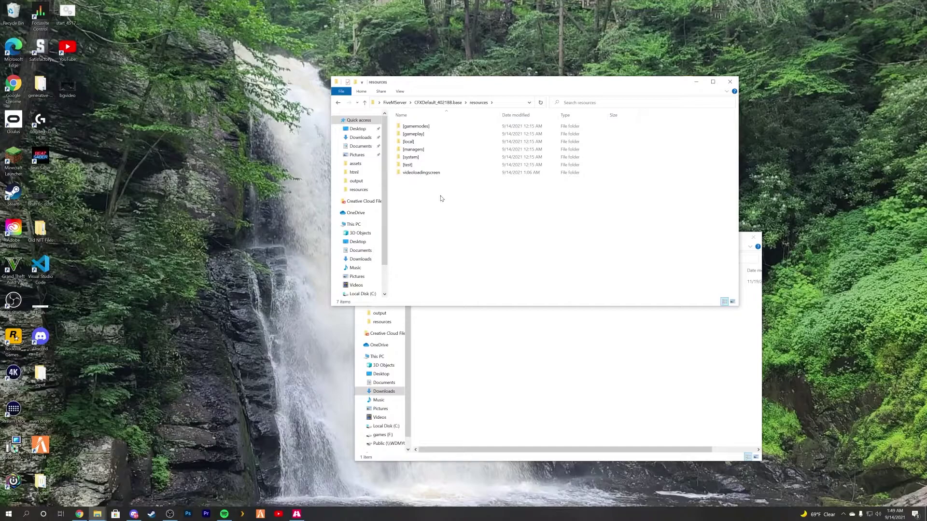
Copy the FiveM-Material_Load-Loading-Screen-master folder from the ZIP into resources and rename it loadingscreen.
left_click(458, 173)
left_click(488, 416)
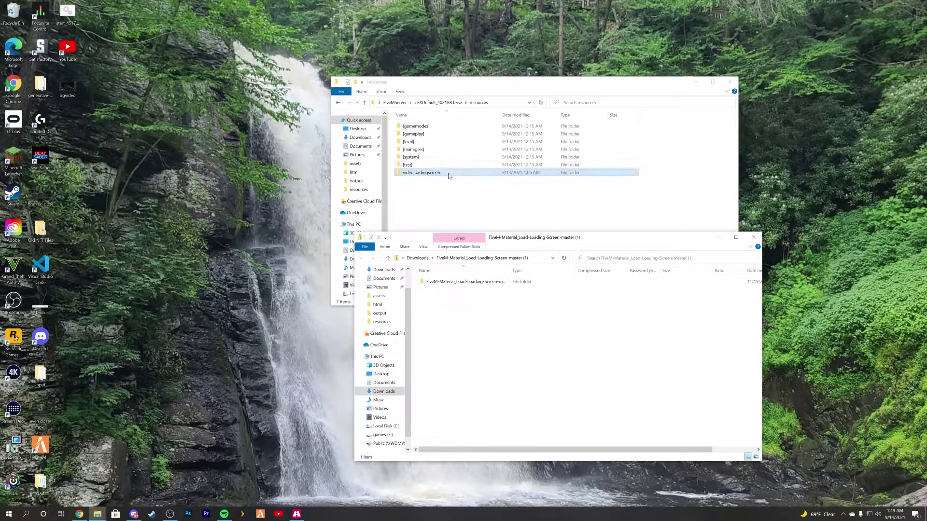
left_click_drag(445, 284, 548, 223)
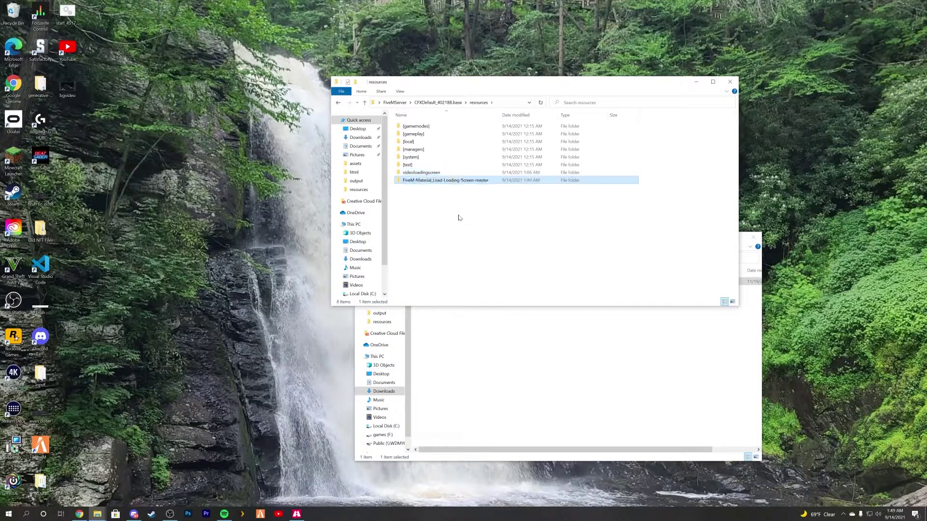
key("F2")
type("loadingscreen")
key("Return")
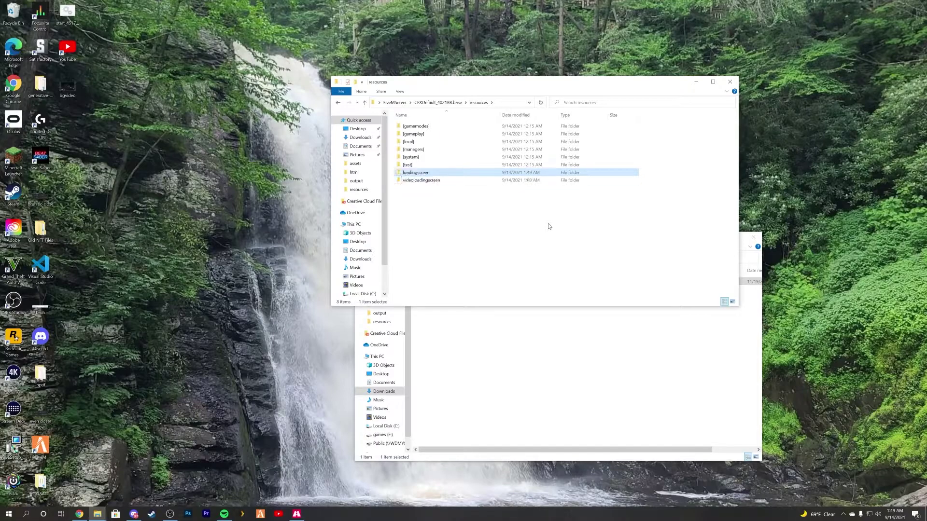
Switch to txAdmin in Chrome, closing the YouTube video, and check the loading screen ensure lines in the server config file.
left_click(79, 514)
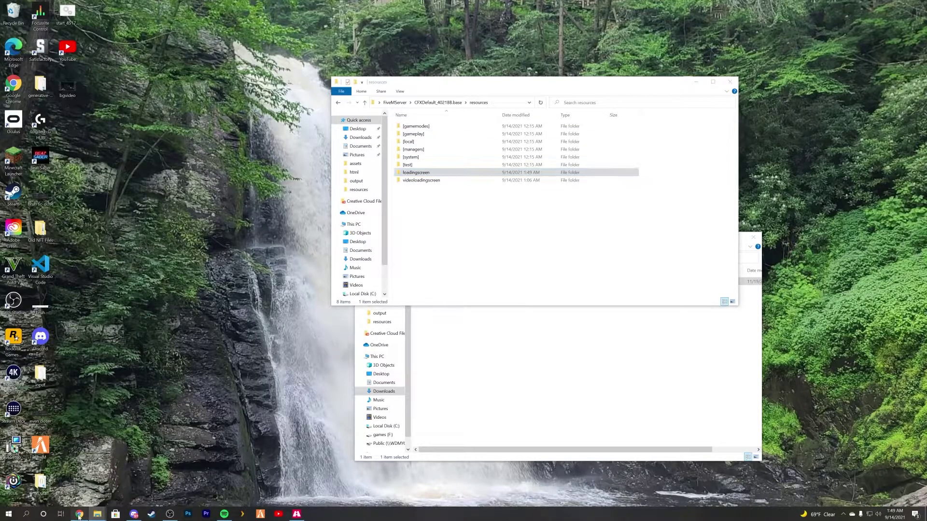
left_click(361, 36)
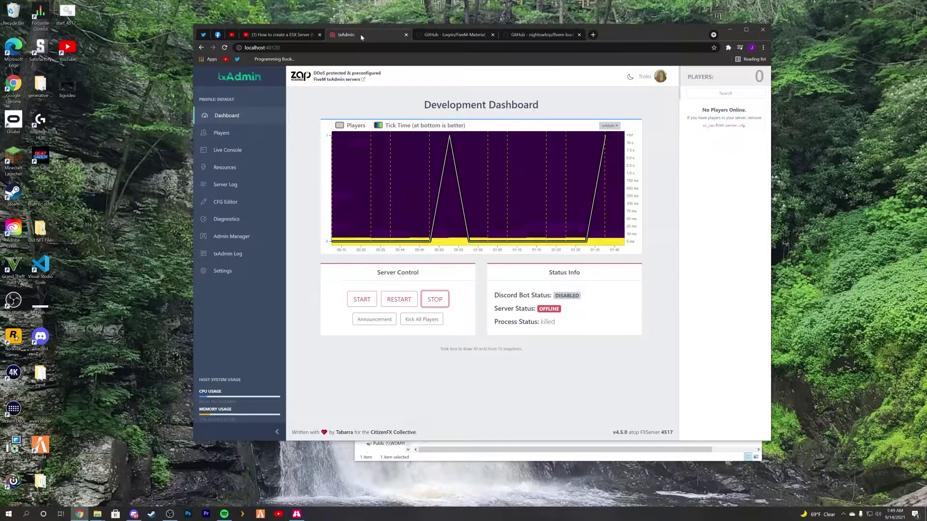
left_click(320, 34)
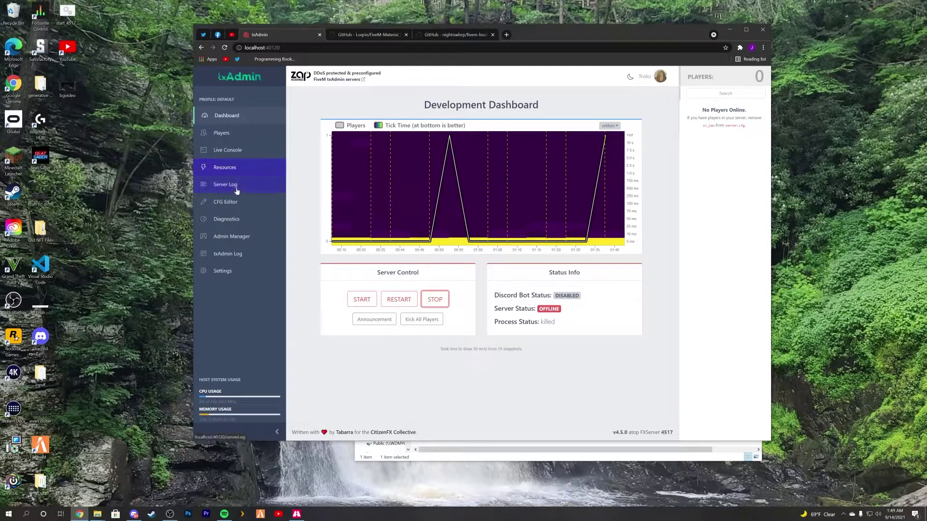
left_click(236, 207)
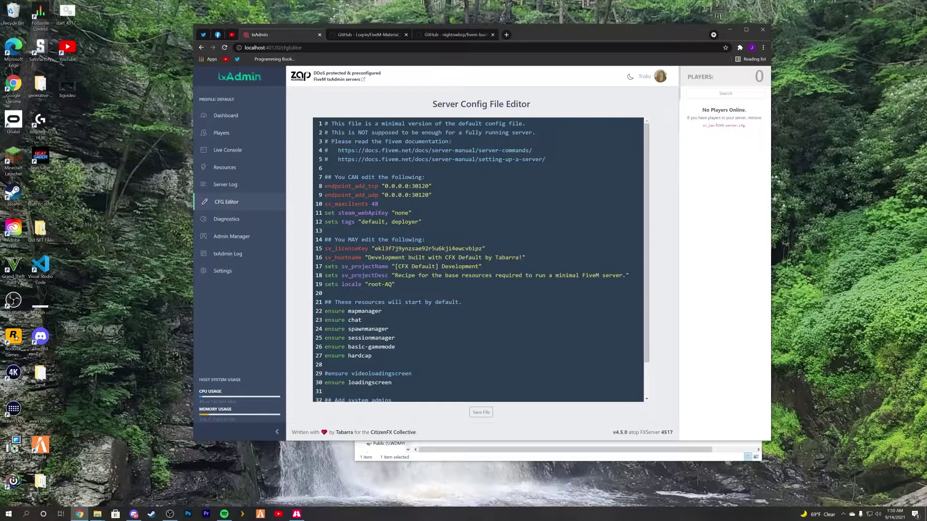
scroll(477, 260, "down", 2)
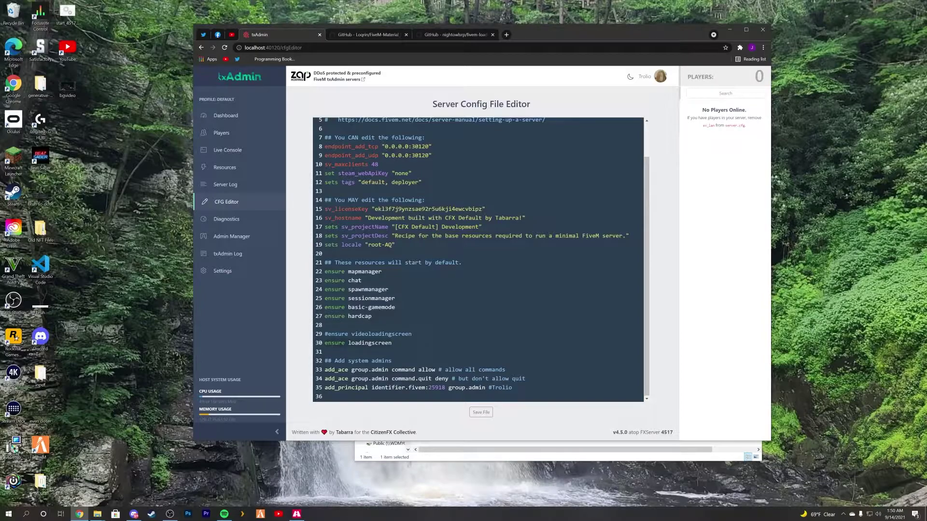
Start the server from the txAdmin dashboard and connect to it in FiveM.
left_click(234, 115)
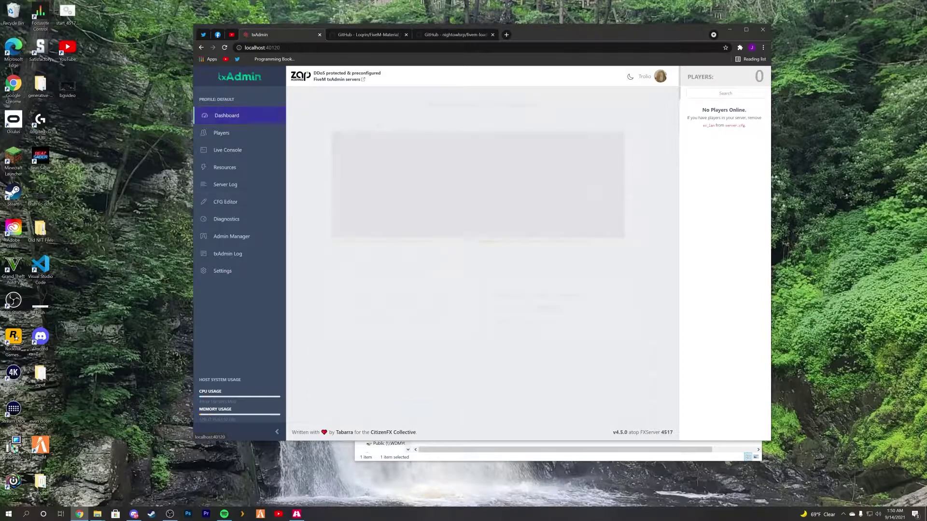
left_click(368, 303)
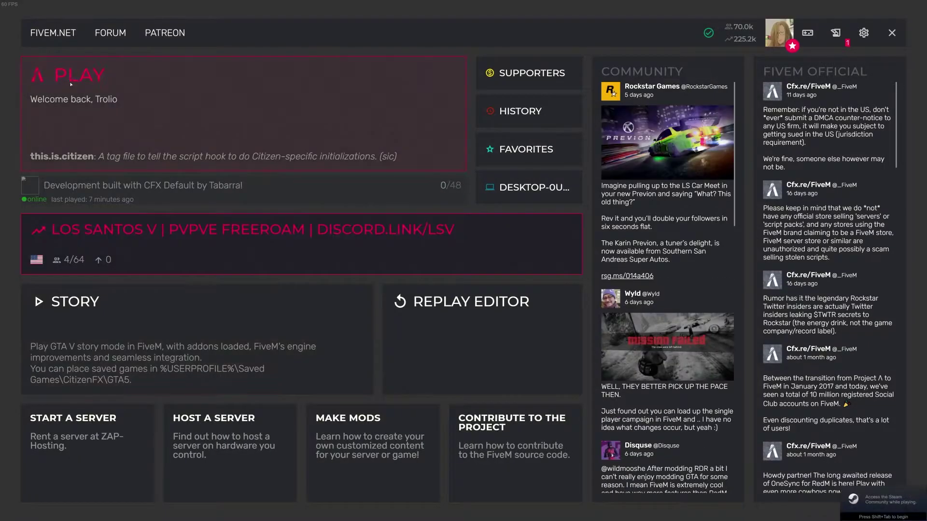
left_click(69, 81)
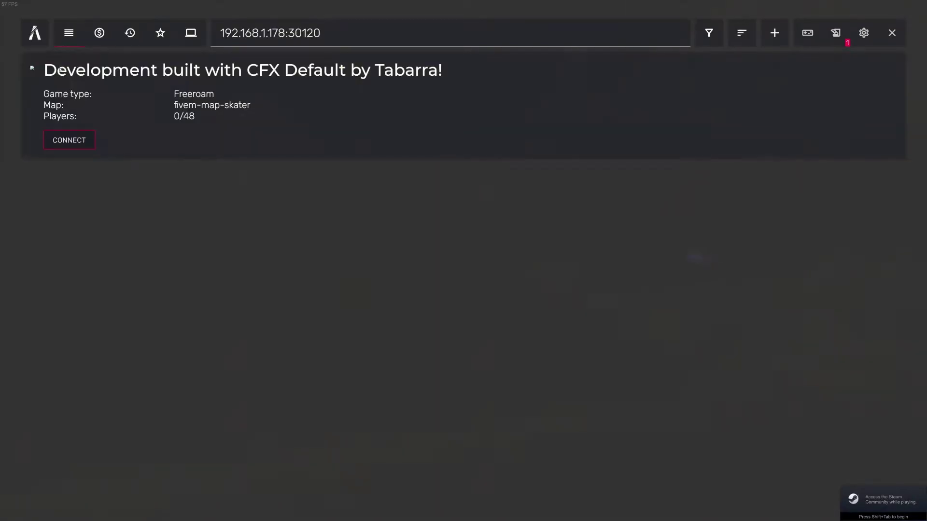
left_click(75, 140)
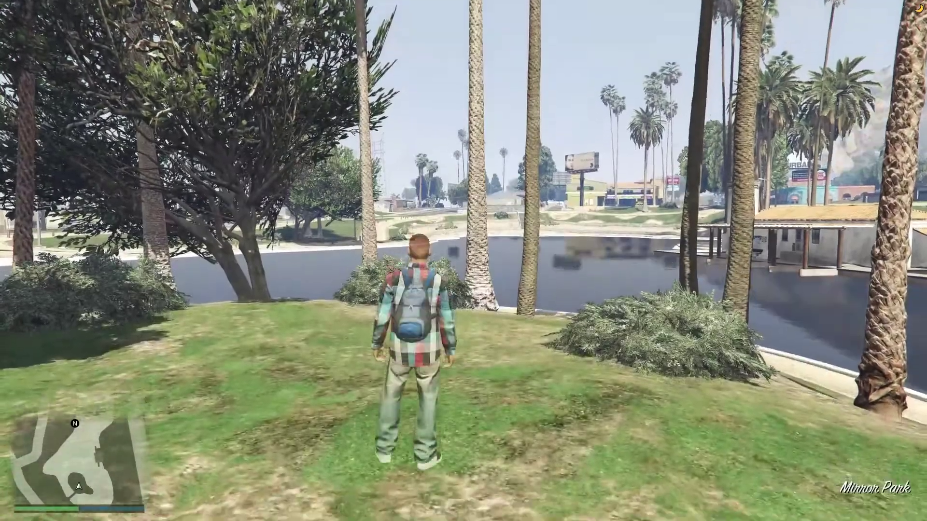
Exit the FiveM game to the desktop and confirm quitting.
key("Escape")
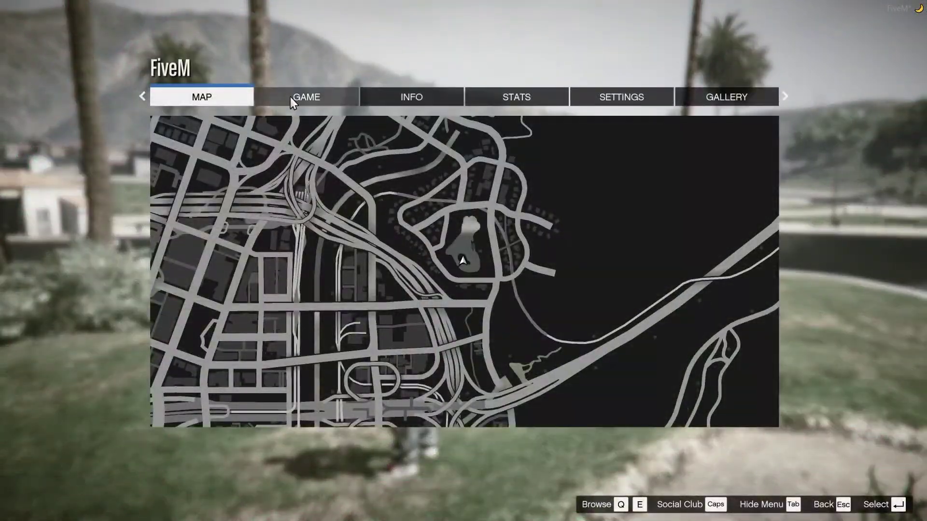
left_click(290, 97)
left_click(240, 145)
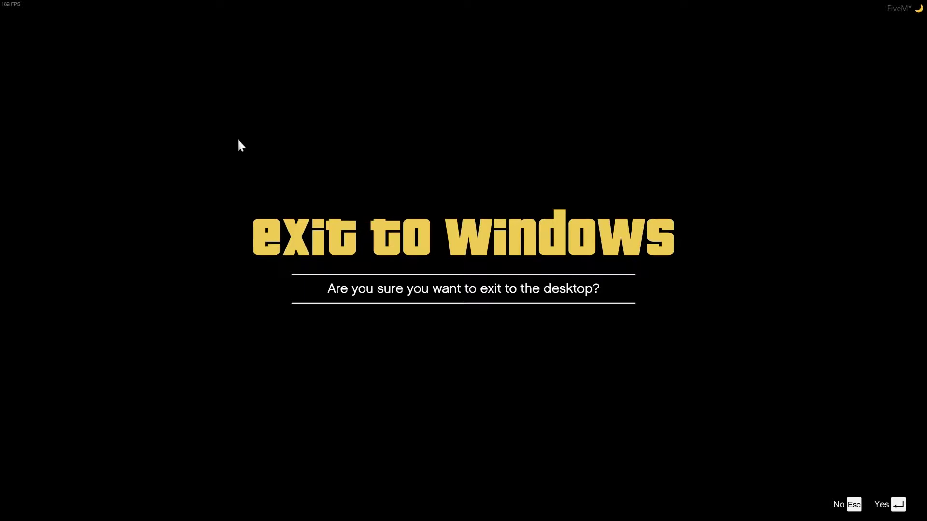
key("Return")
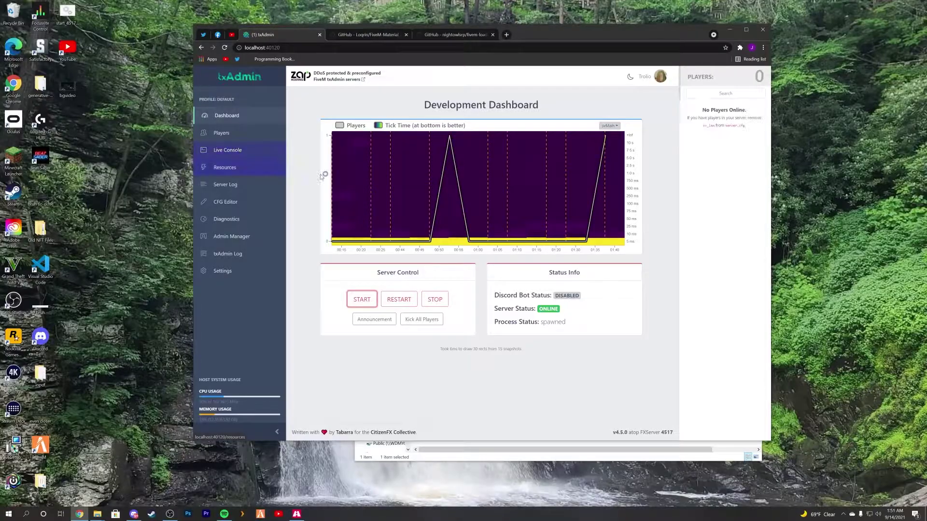
Open the config file in the loadingscreen resource's LoadingScreen folder and locate its useBackgroundColour setting.
left_click(730, 29)
left_click(409, 176)
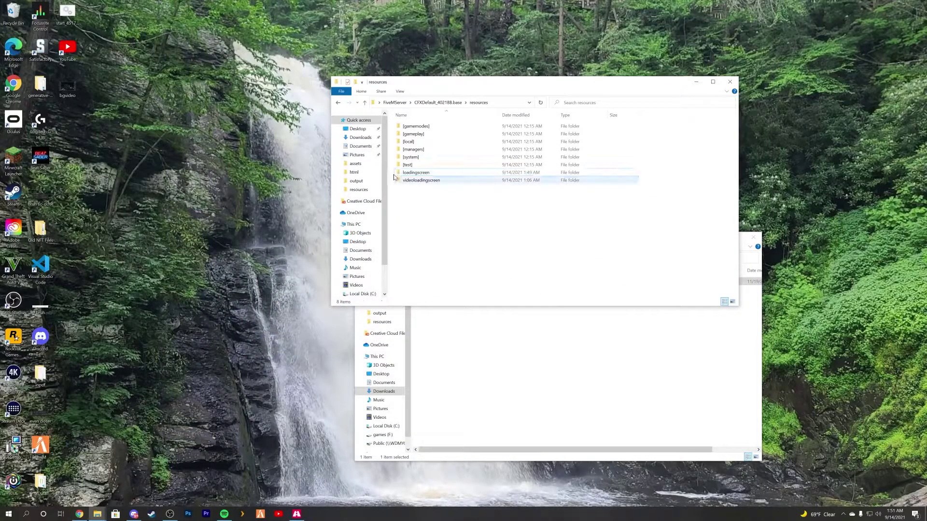
double_click(409, 174)
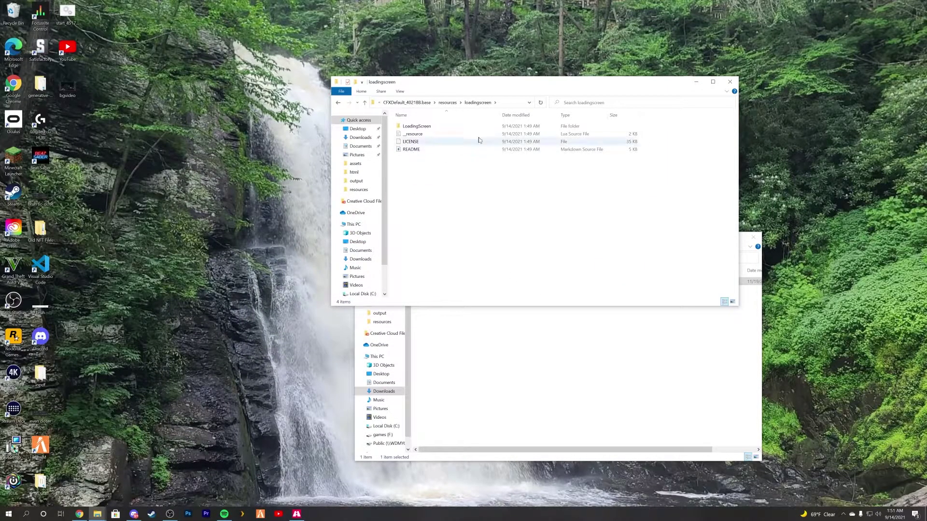
double_click(425, 126)
double_click(410, 157)
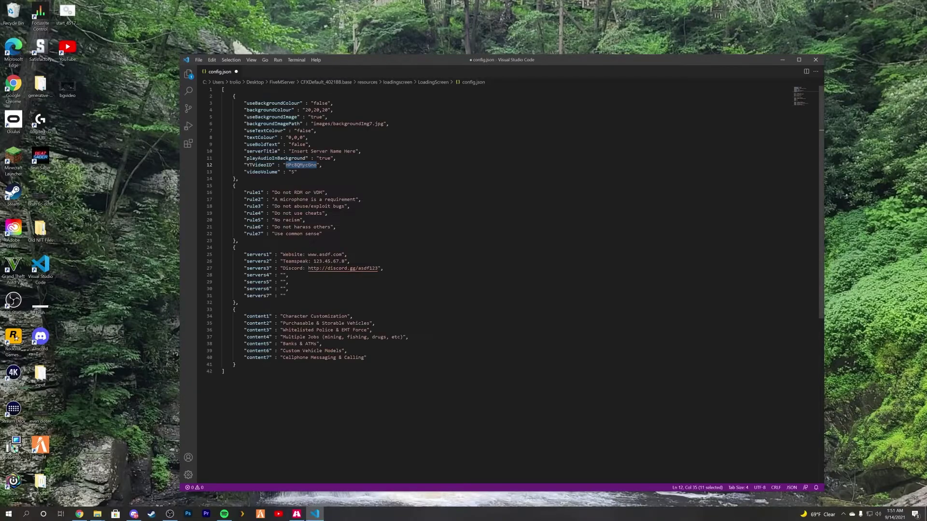
left_click(275, 103)
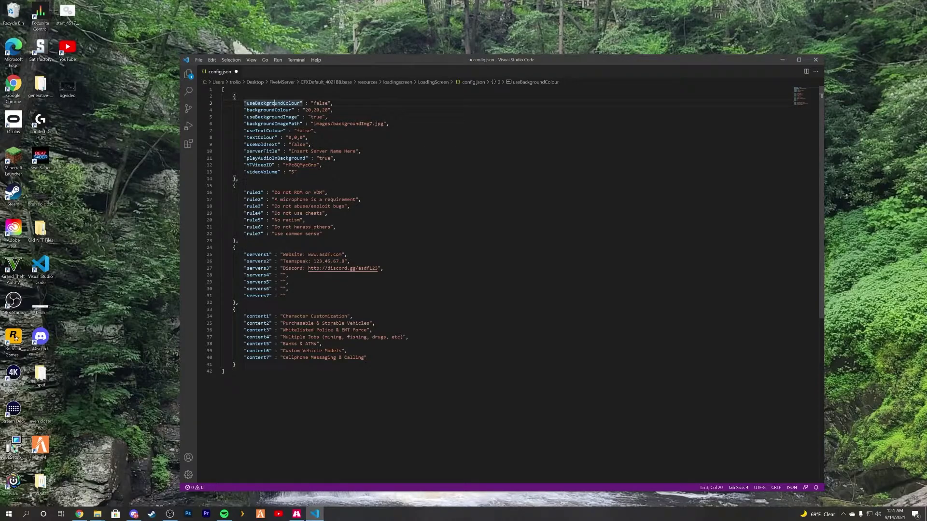
Move the editor window aside and retrace the path from resources through loadingscreen and LoadingScreen to reopen the config file.
left_click_drag(421, 67, 427, 201)
left_click(413, 181)
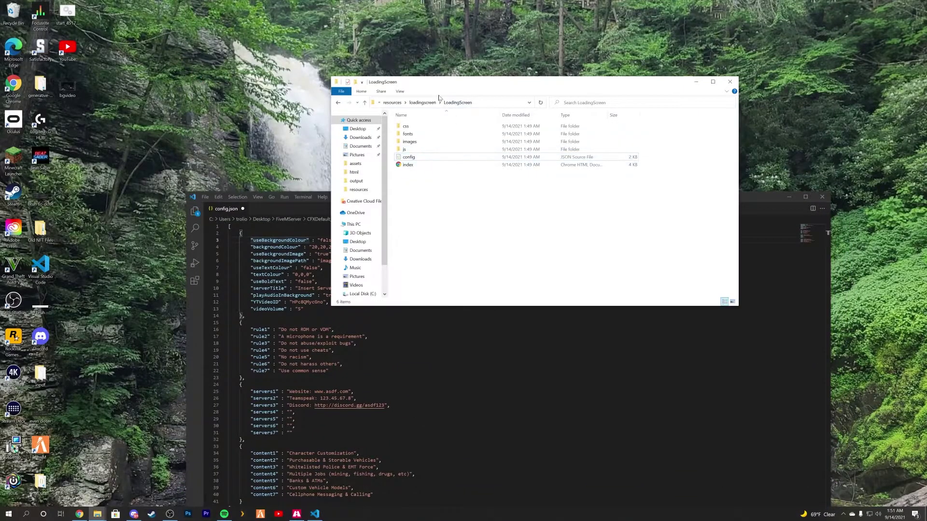
left_click(392, 102)
double_click(435, 174)
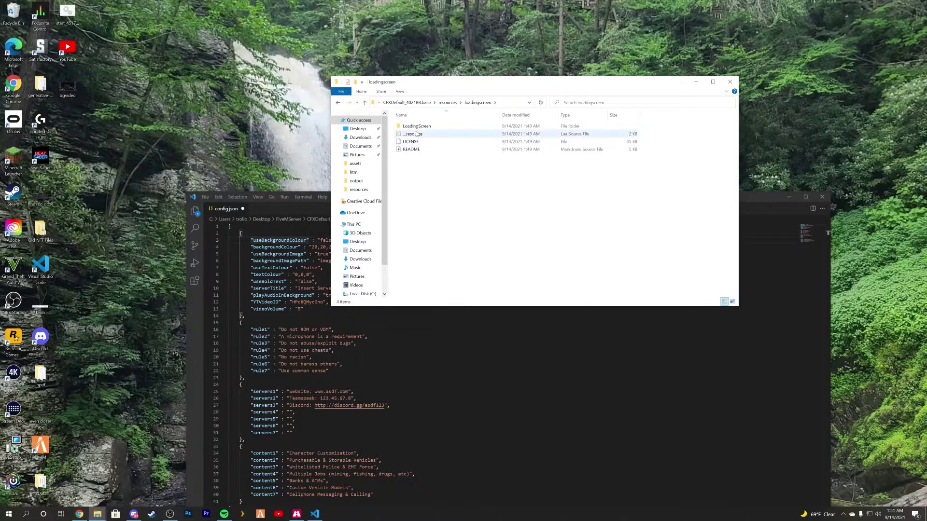
double_click(415, 127)
double_click(421, 157)
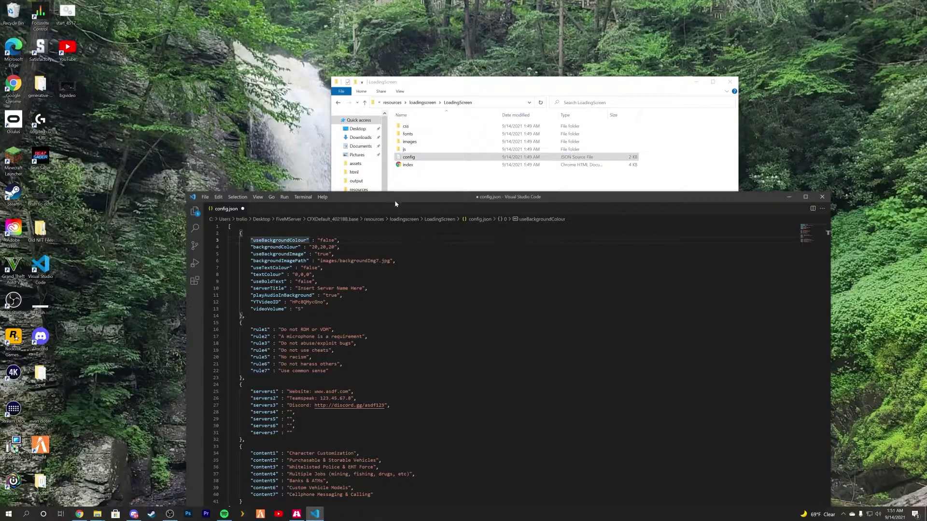
Open the LoadingScreen resource's images folder, preview backgroundImg7, and close the preview.
left_click_drag(395, 203, 728, 134)
double_click(410, 141)
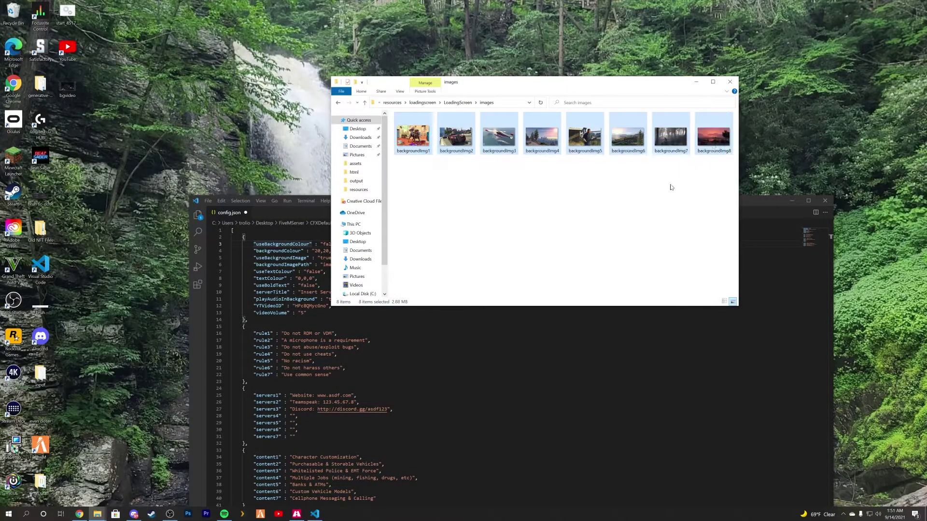
double_click(670, 137)
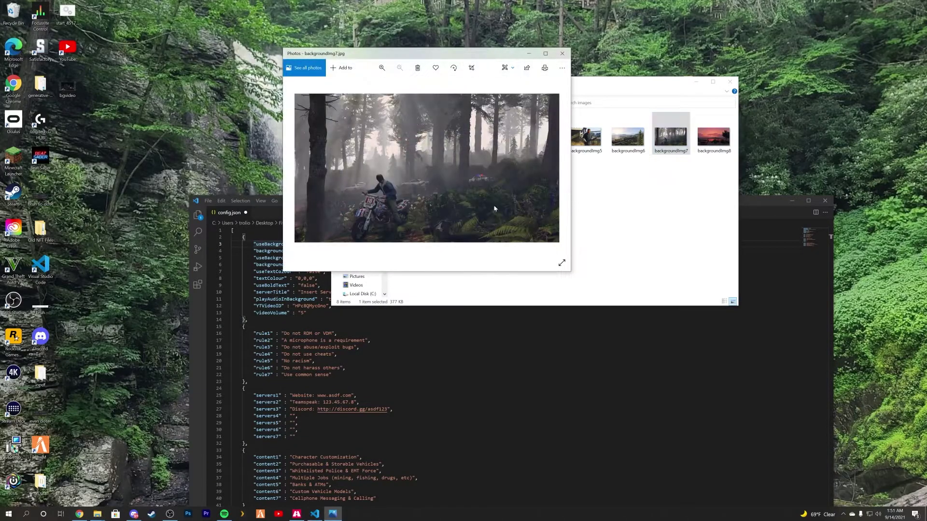
left_click(562, 53)
Return to config.json in the code editor, save the file, and minimise the editor.
left_click(362, 204)
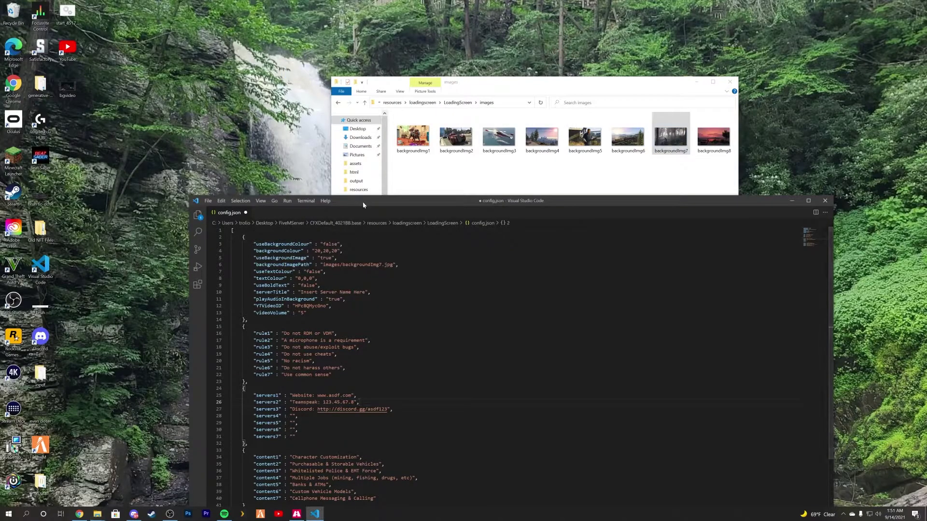
left_click_drag(363, 205, 364, 57)
key("ctrl+s")
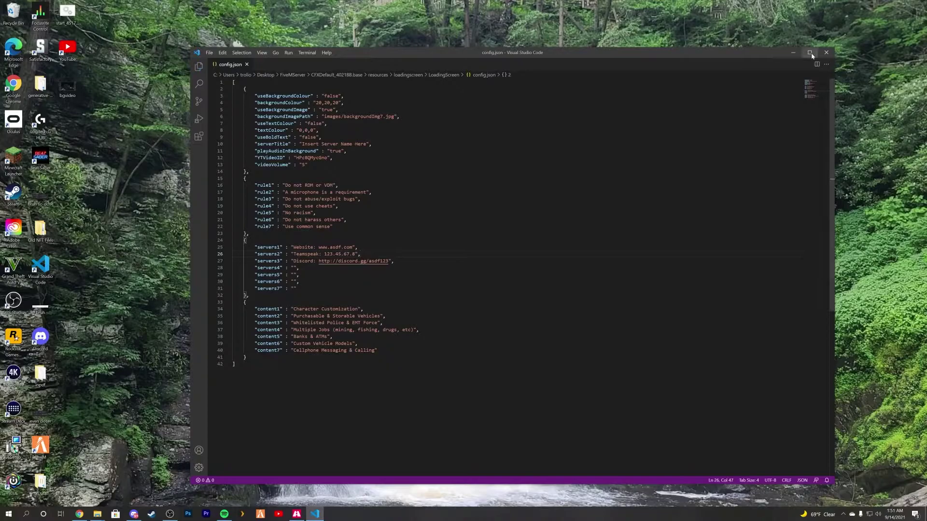
left_click(793, 52)
Close the extra FiveM-Material_Load archive window and delete the cache folder from the server's base folder.
left_click(468, 292)
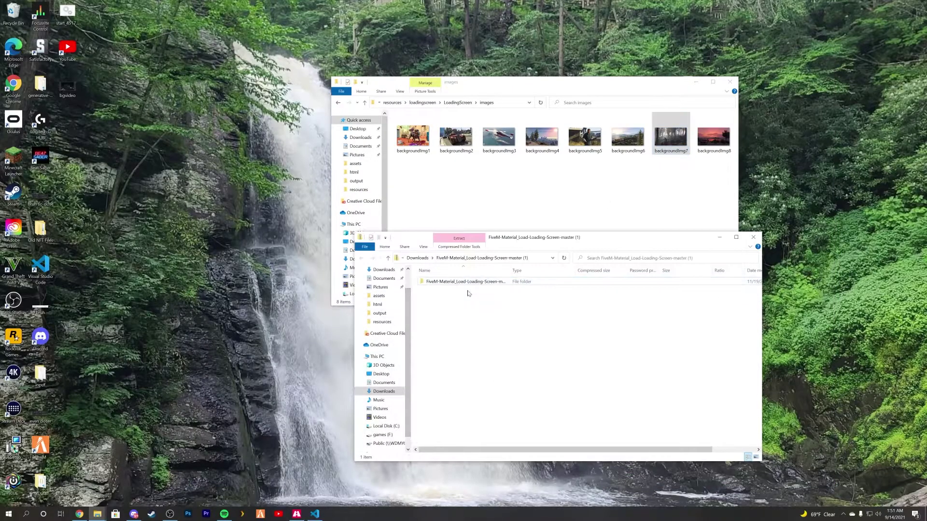
left_click(753, 237)
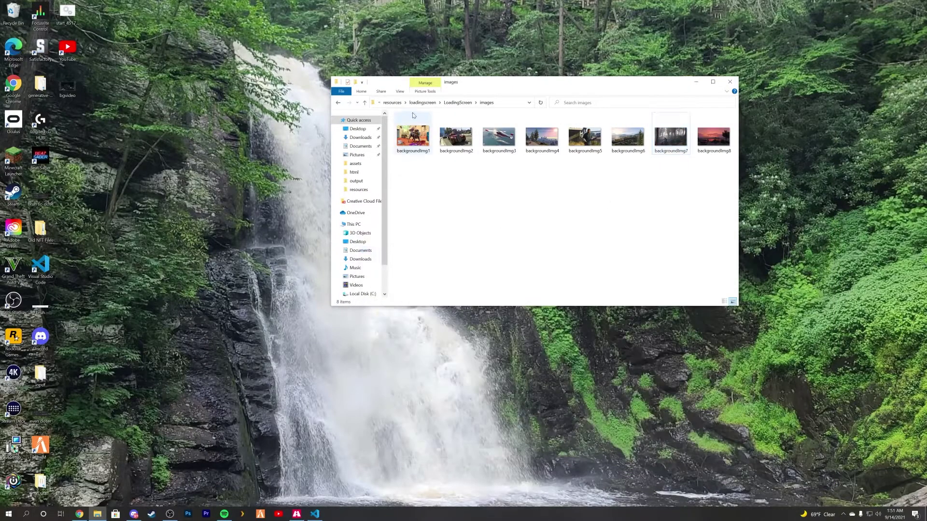
left_click(392, 103)
left_click(435, 102)
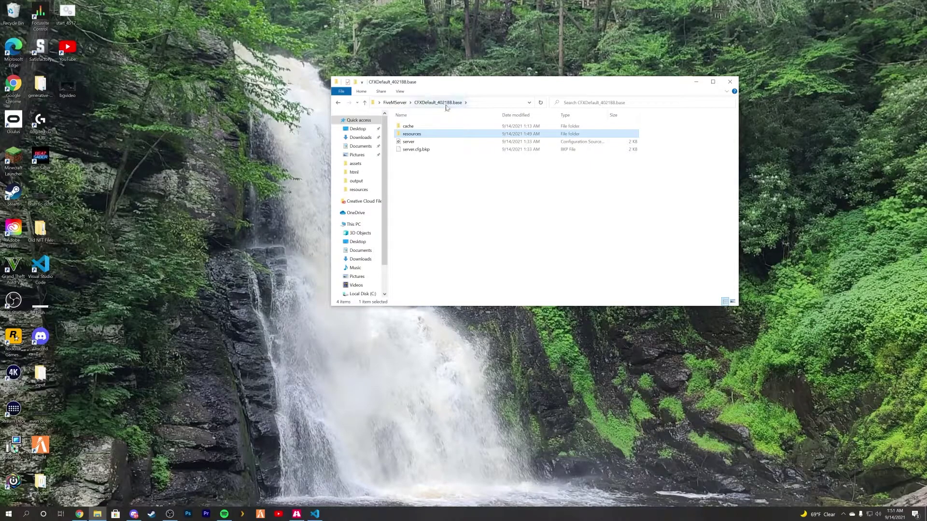
left_click(414, 126)
right_click(413, 127)
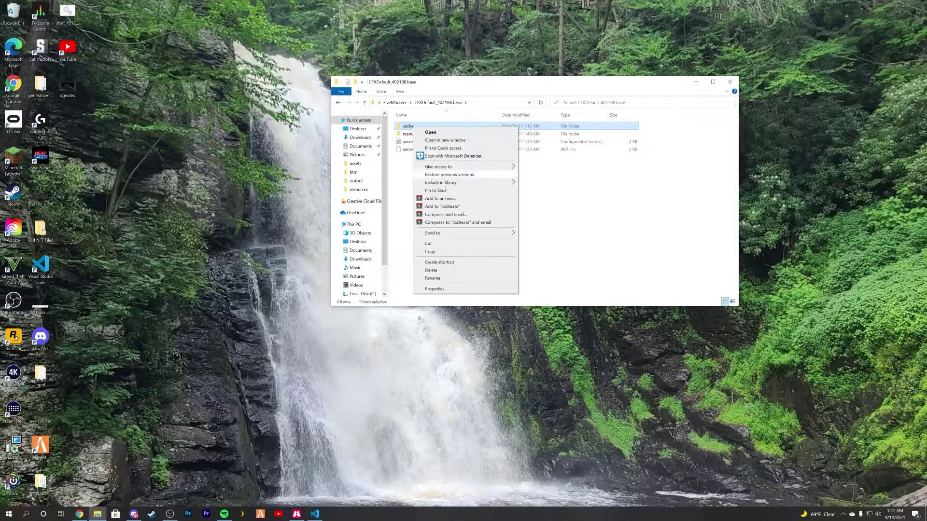
left_click(434, 271)
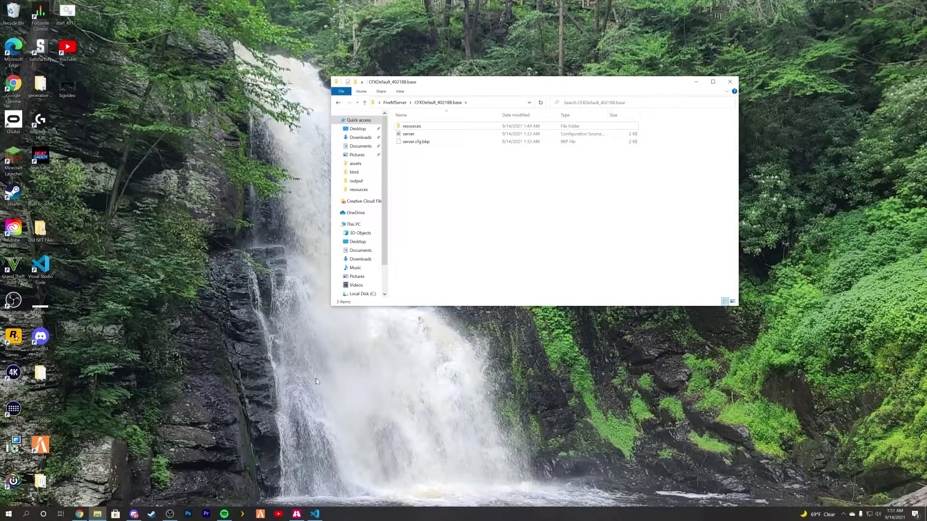
Restart the server from the txAdmin dashboard, confirm it, and connect to the server in FiveM.
left_click(81, 514)
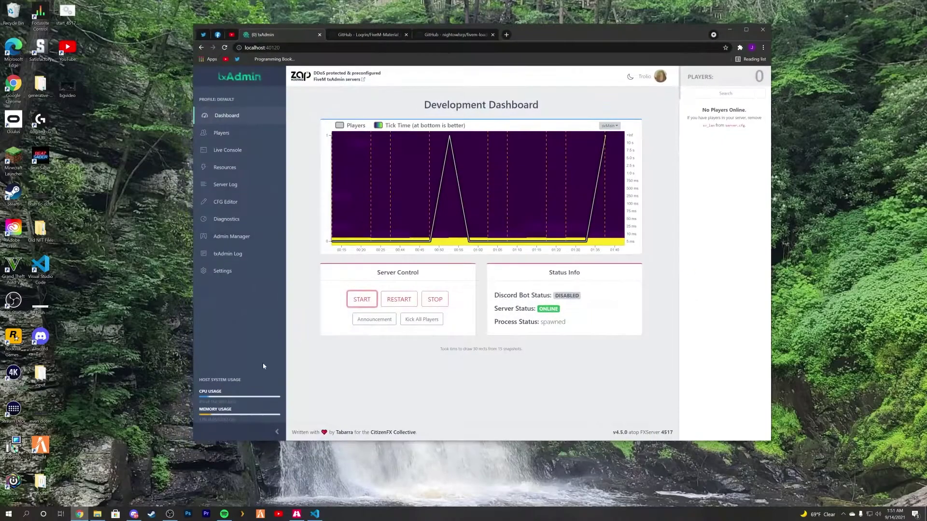
left_click(399, 299)
left_click(550, 269)
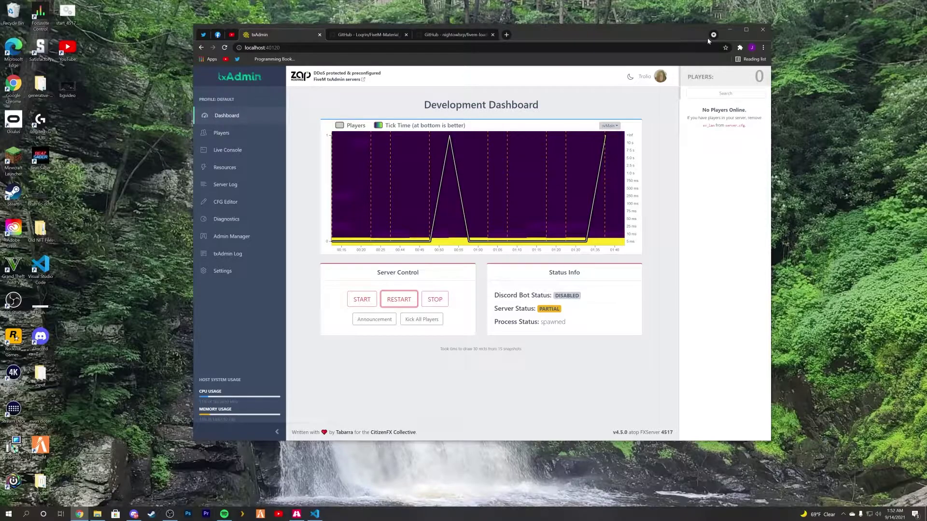
left_click_drag(708, 39, 585, 52)
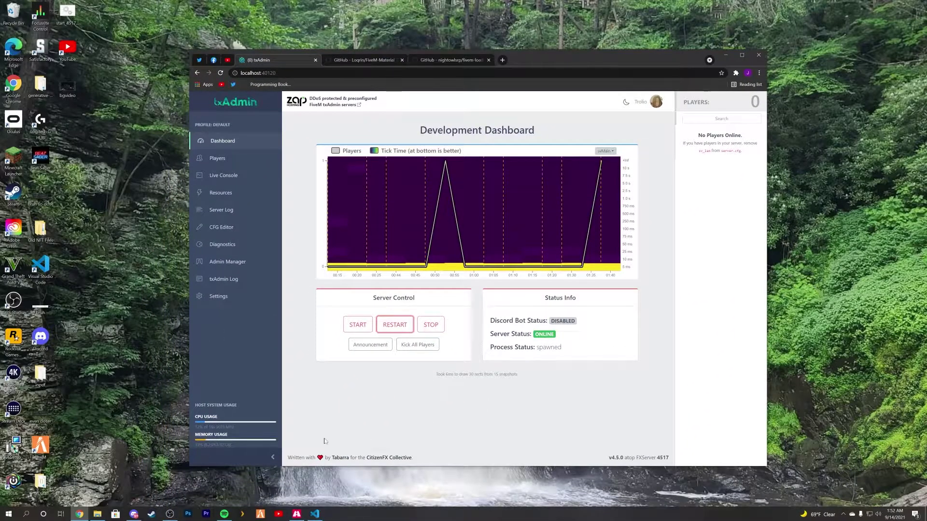
left_click(399, 324)
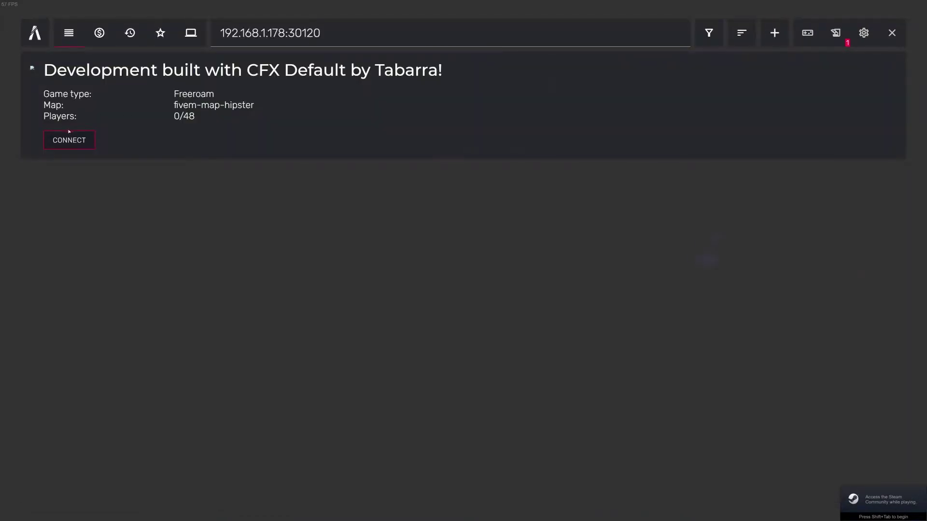
left_click(68, 133)
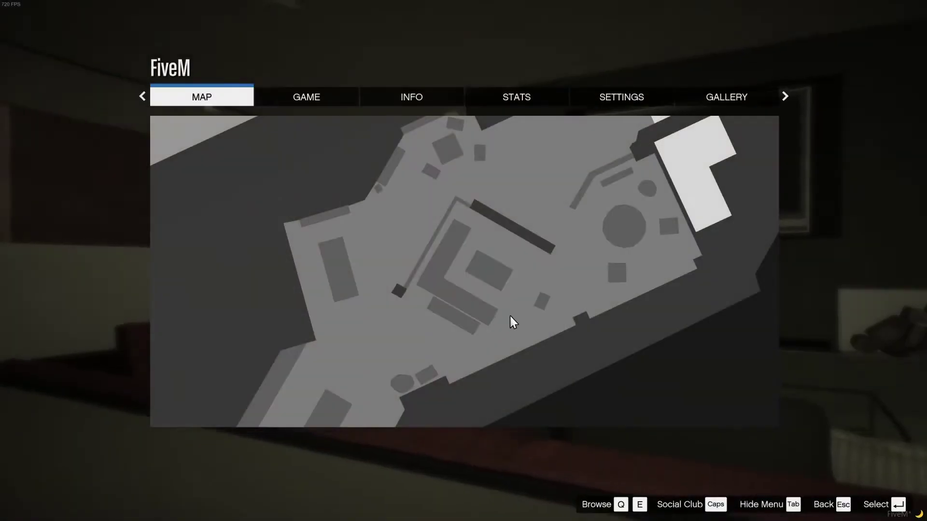
Exit the FiveM game to Windows and confirm leaving to the desktop.
left_click(309, 99)
left_click(221, 148)
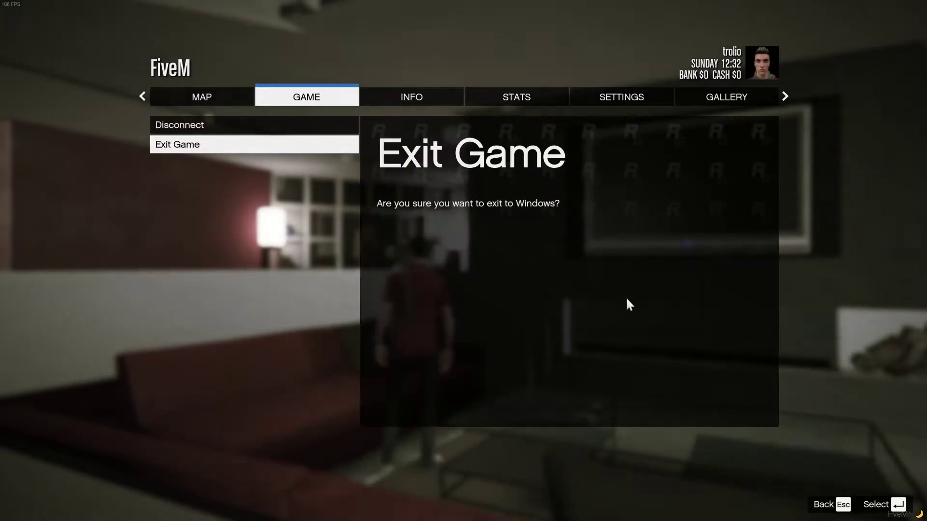
left_click(185, 148)
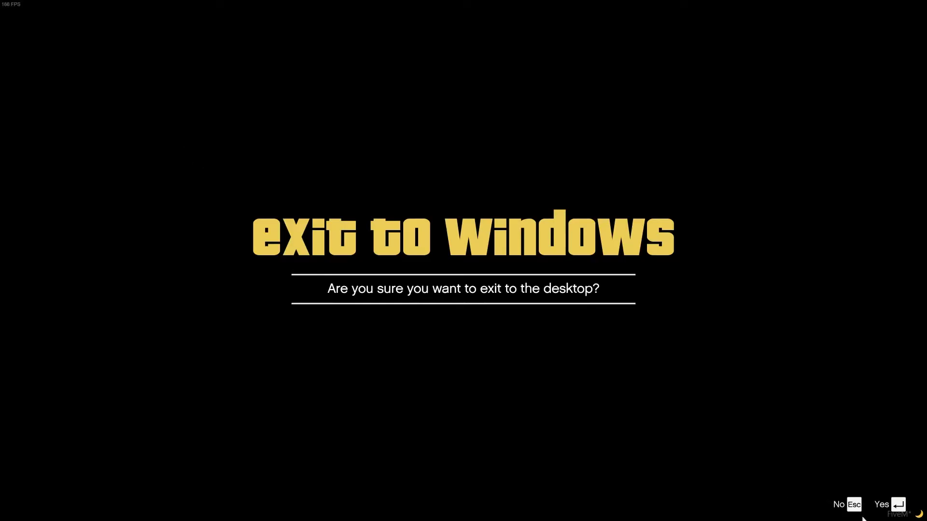
left_click(888, 504)
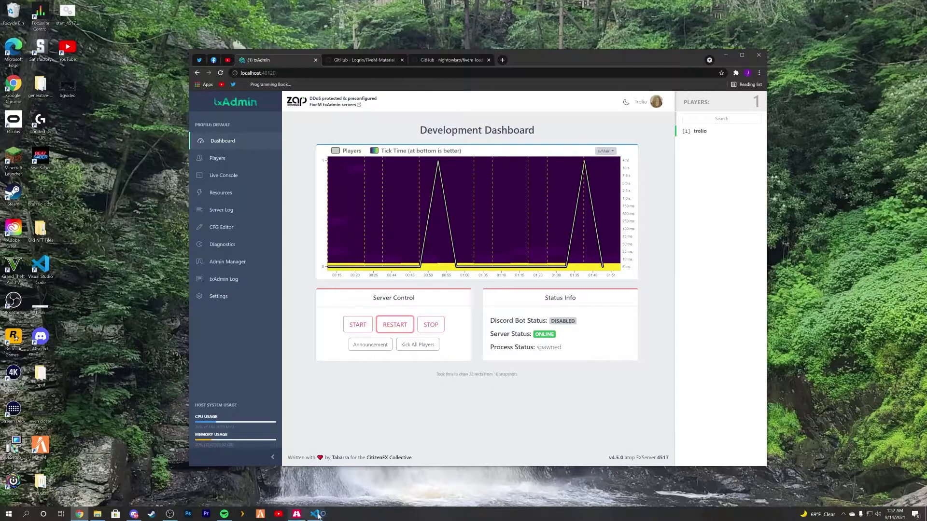
Review the servers, rules, content and backgroundImagePath entries in config.json.
left_click(316, 514)
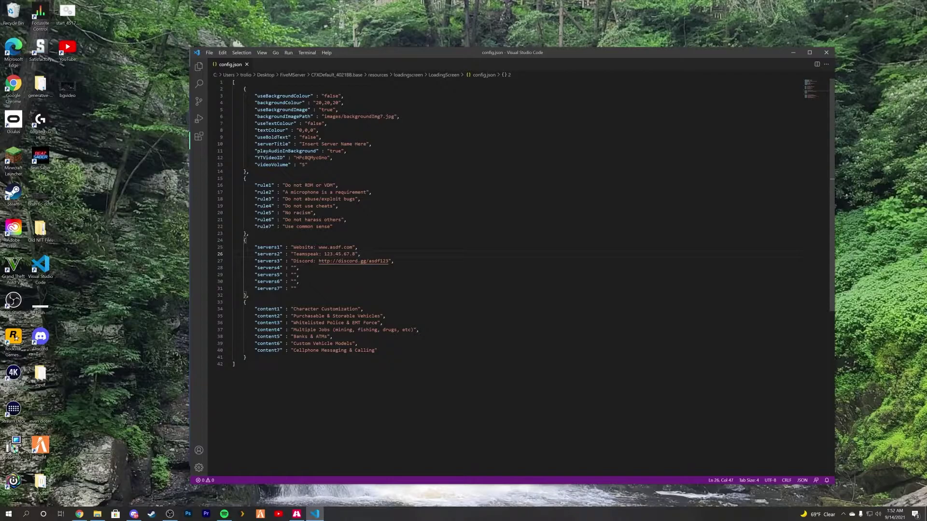
left_click_drag(293, 247, 329, 247)
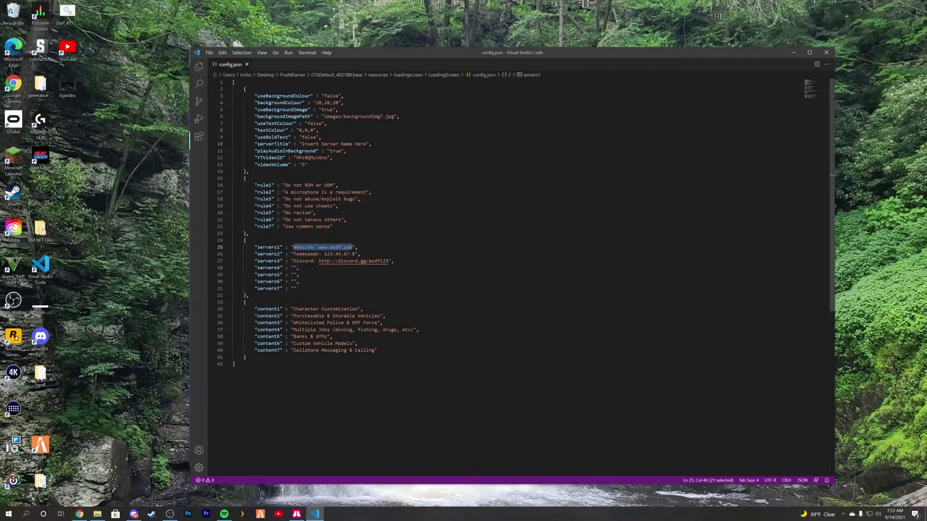
left_click(295, 184)
left_click(314, 309)
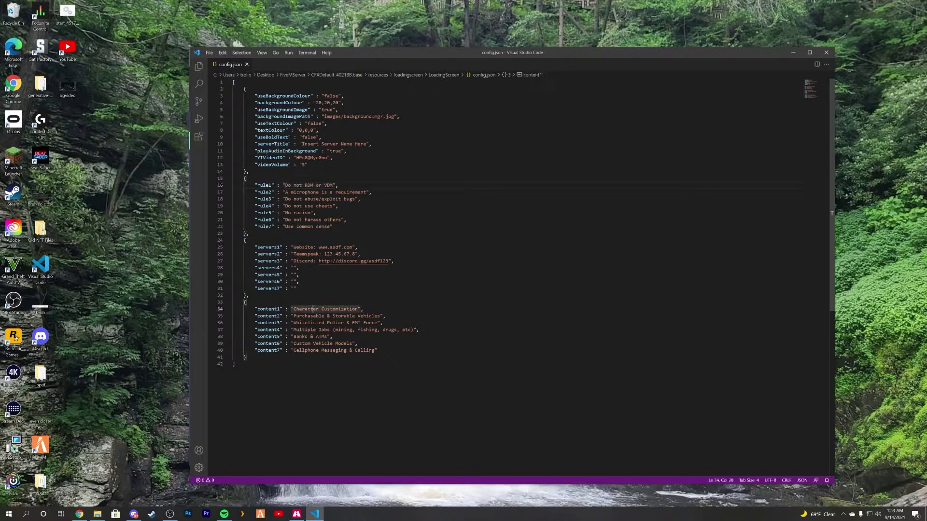
key("Down")
key("Down")
key("Down")
key("Down")
key("End")
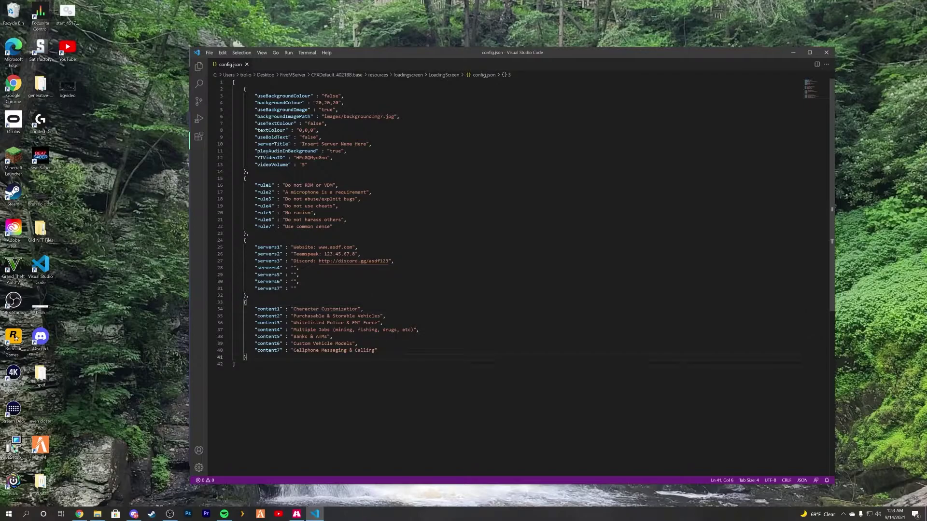
double_click(382, 117)
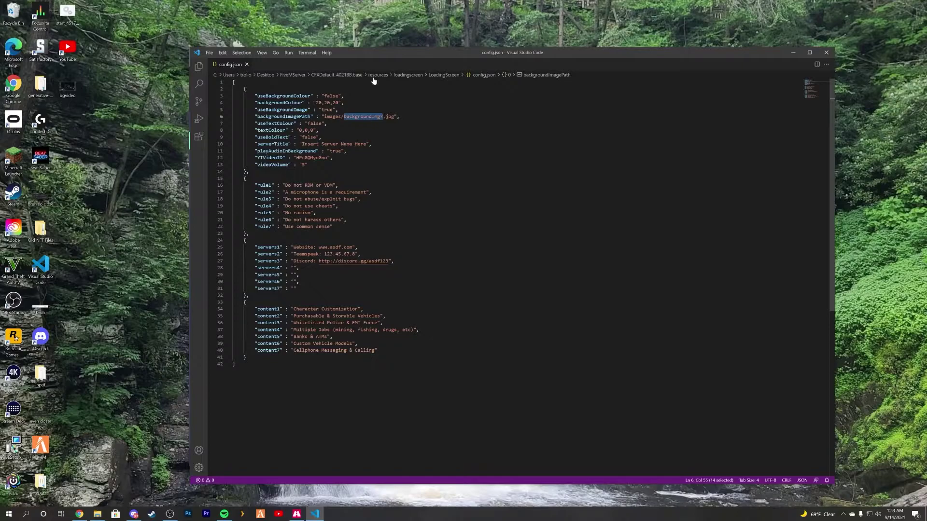
Set the serverTitle value in config.json to "Hello YouTube Tutorial" and save the file.
left_click_drag(408, 52, 411, 111)
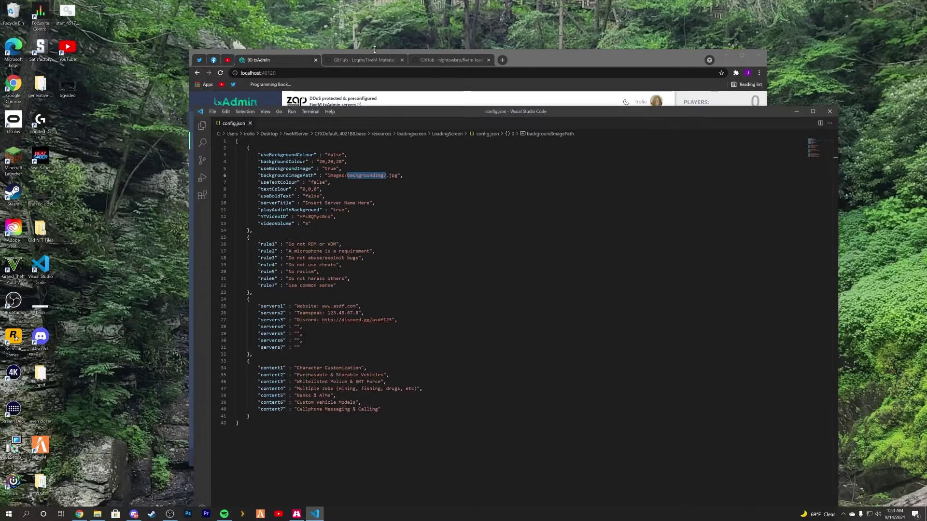
left_click_drag(527, 117, 515, 71)
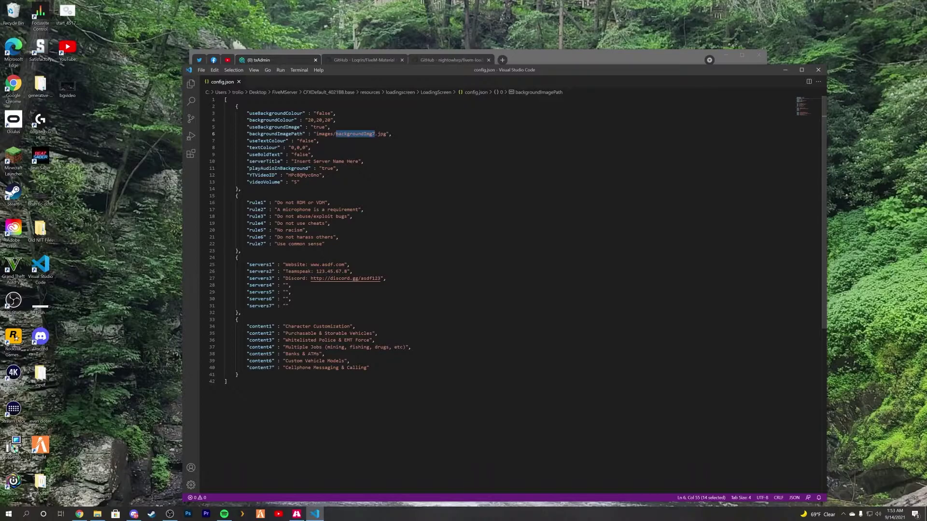
left_click_drag(258, 161, 329, 161)
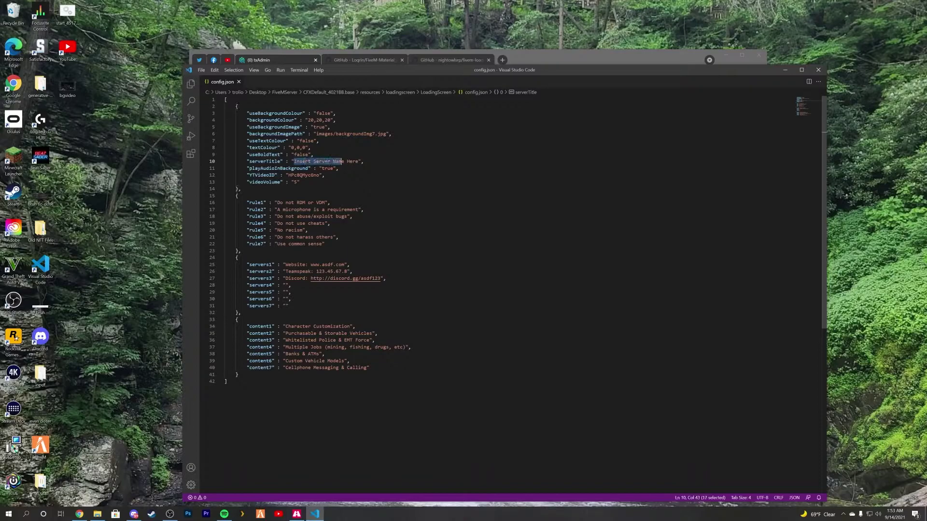
type("YouTub")
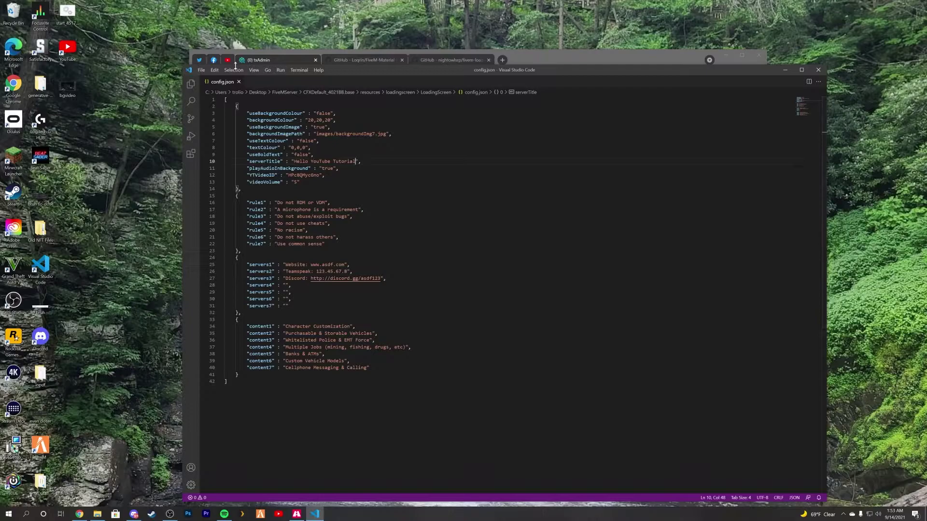
Restart the server in txAdmin again and reconnect in FiveM to check the new loading screen title.
left_click(260, 60)
left_click(389, 328)
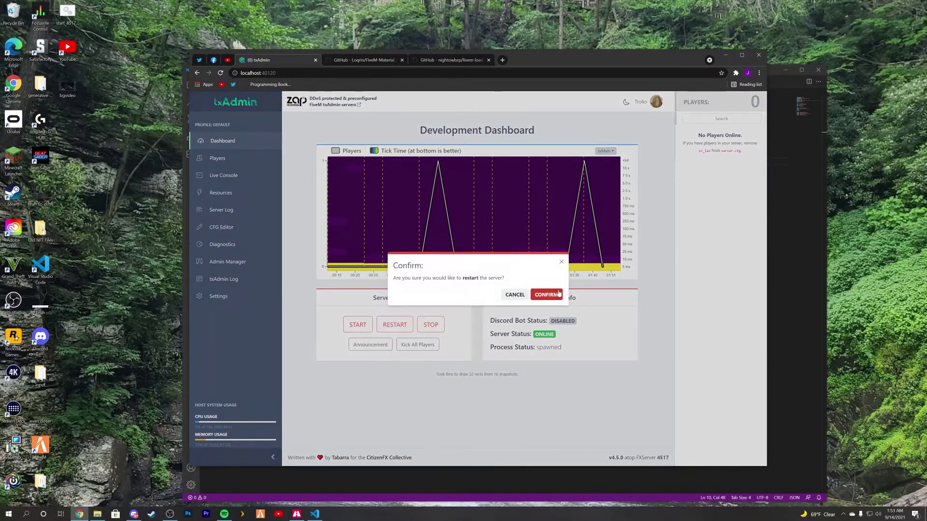
left_click(550, 293)
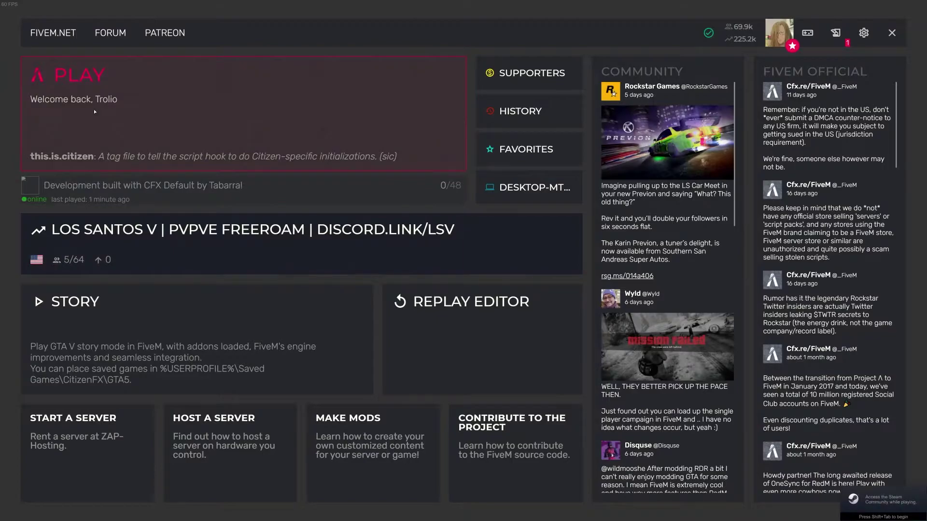
left_click(95, 112)
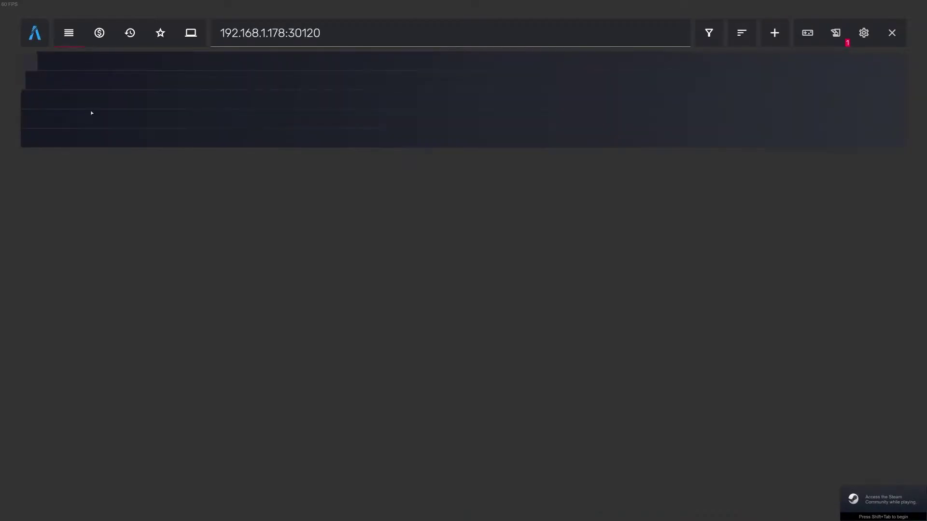
left_click(59, 141)
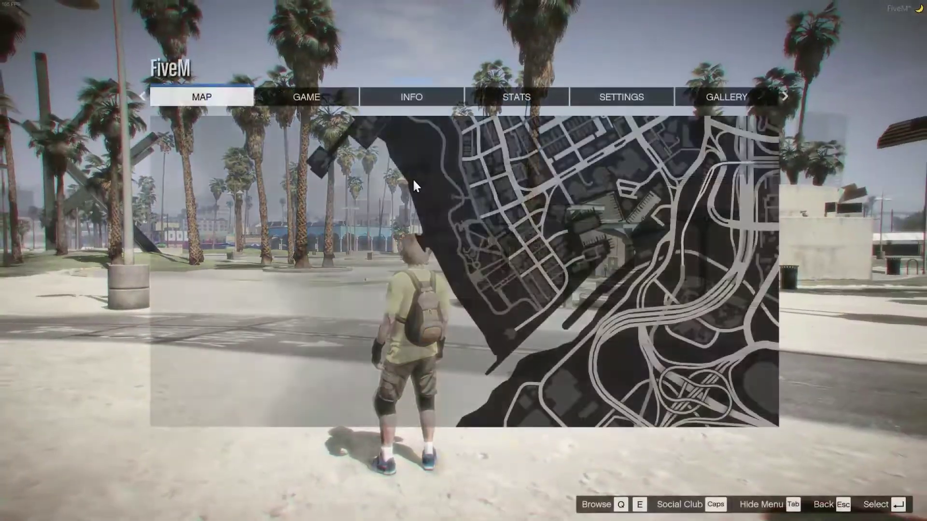
Quit FiveM through its Exit Game option and confirm returning to the desktop.
left_click(308, 103)
left_click(256, 152)
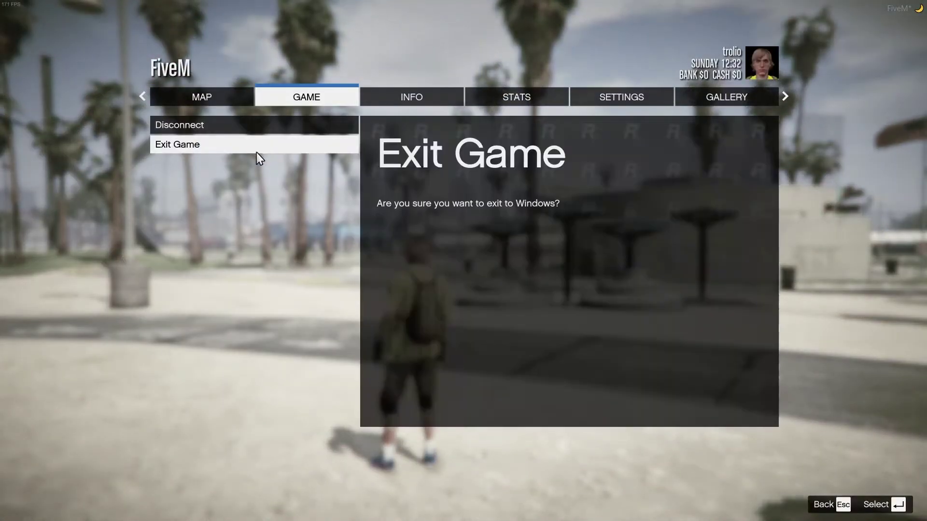
left_click(257, 153)
left_click(877, 503)
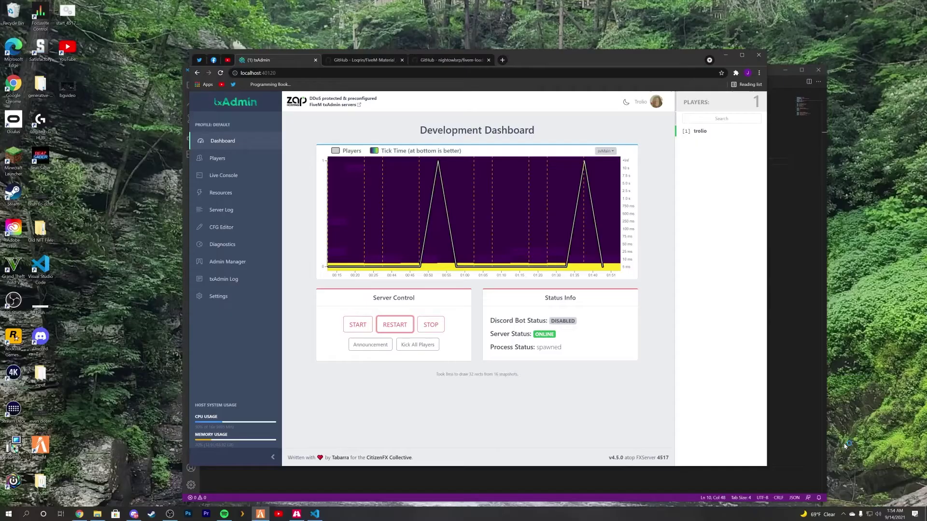
Close the editor holding config.json and return to the txAdmin dashboard window.
left_click(494, 473)
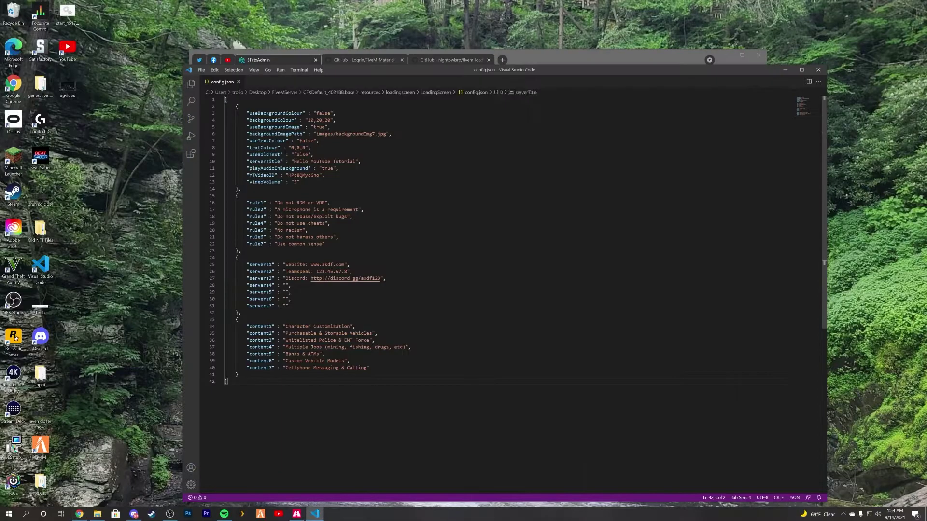
left_click(818, 69)
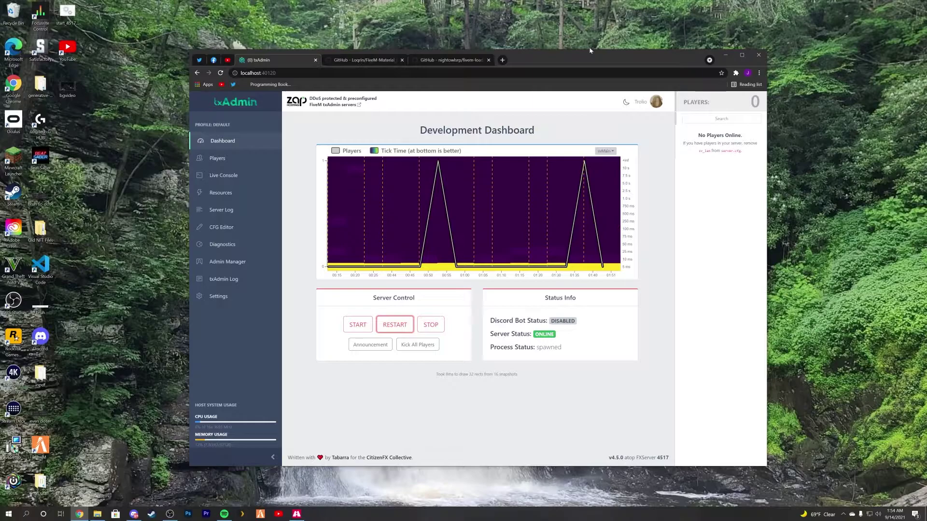
mouse_move(536, 57)
left_mouse_down()
mouse_move(541, 72)
mouse_move(535, 52)
left_mouse_up()
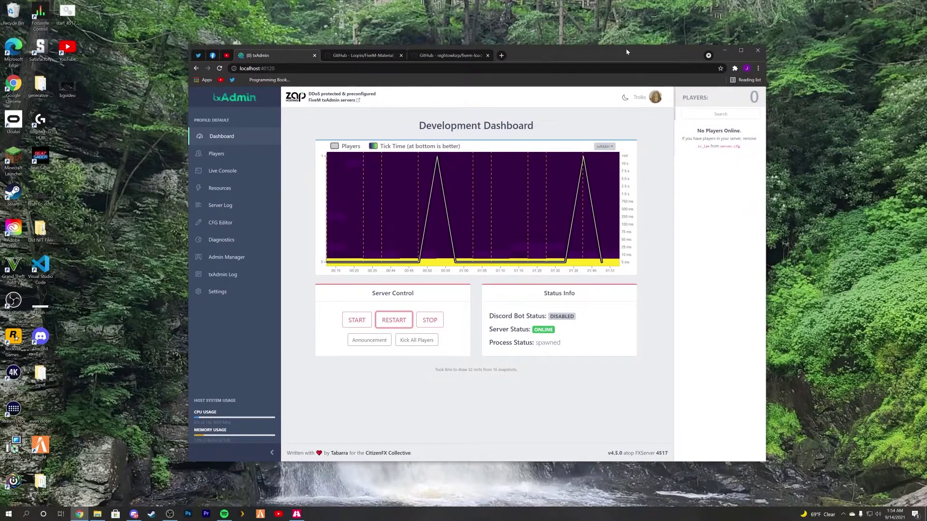
Download the nightowlsrp/fivem-loadingscreen repository from GitHub as a ZIP and open the downloaded archive.
left_click(450, 58)
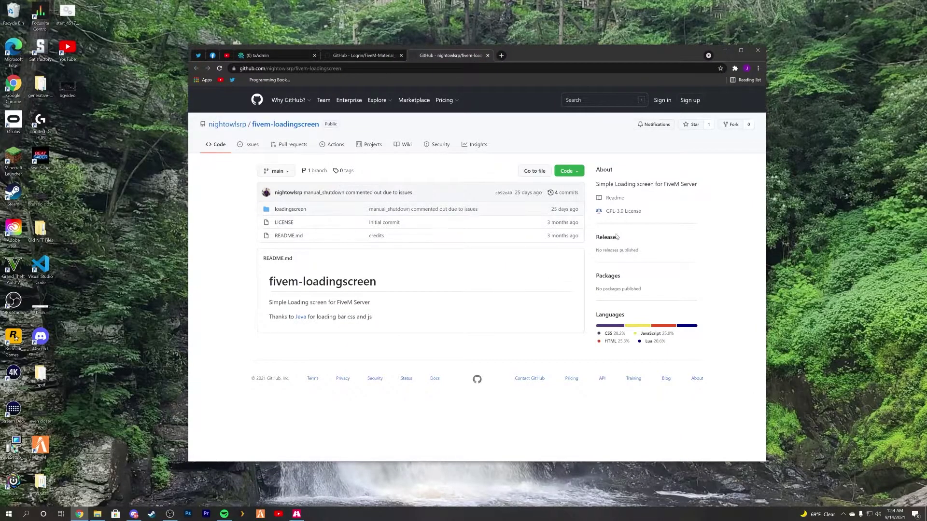
left_click(576, 171)
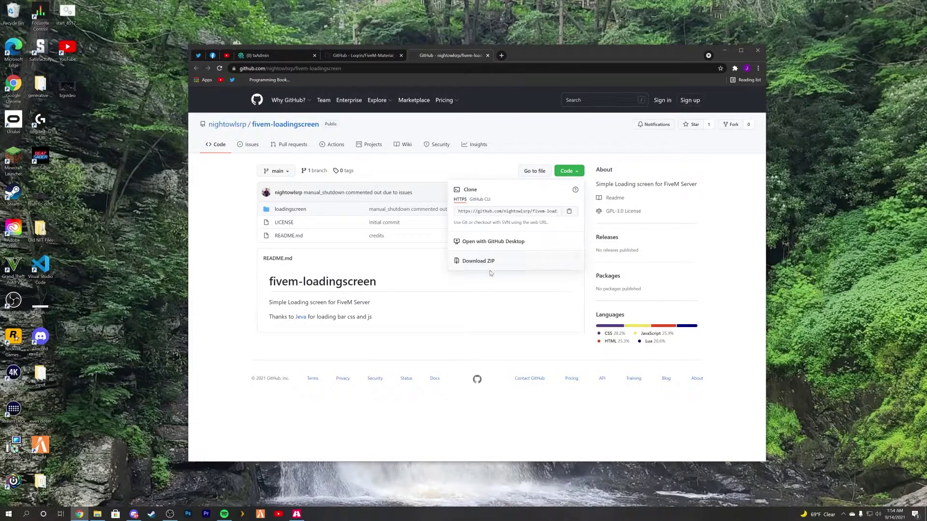
left_click(475, 292)
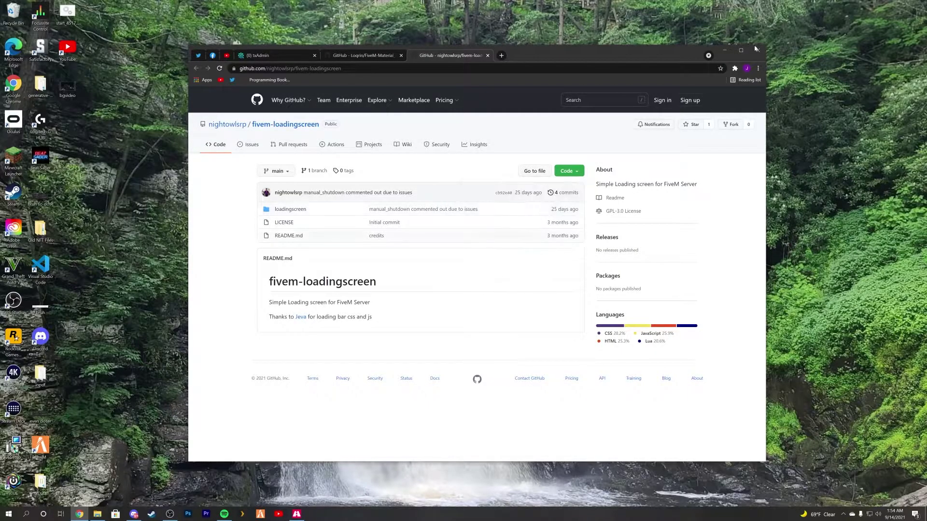
left_click(572, 170)
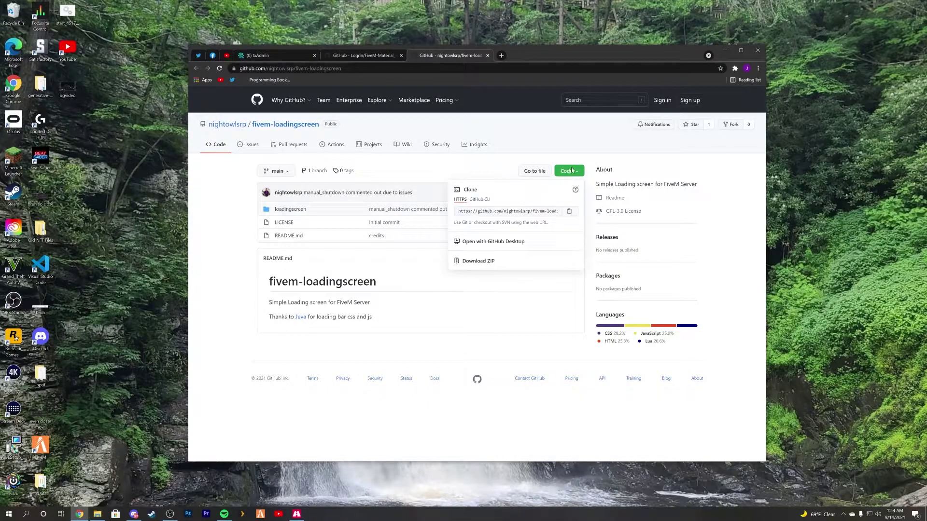
left_click(509, 261)
left_click(231, 453)
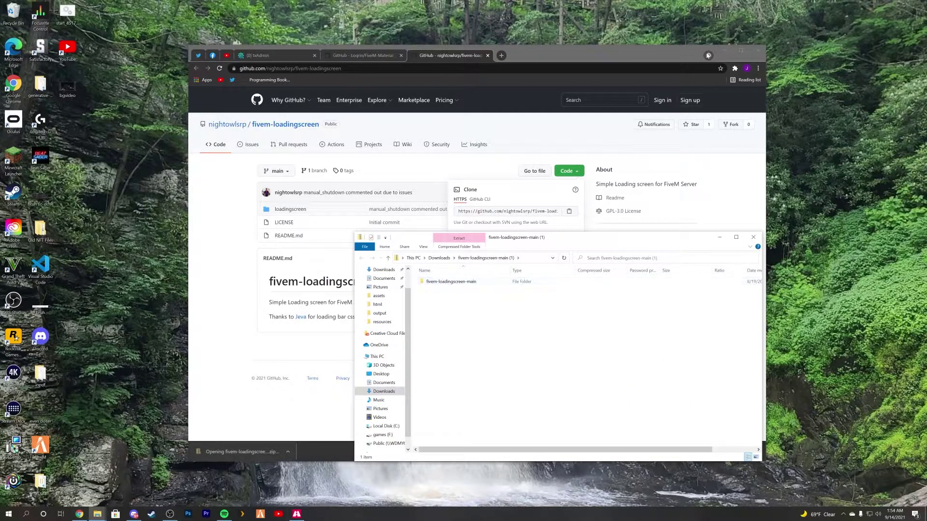
Minimize the browser, open the archive's fivem-loadingscreen-main folder and select the loadingscreen folder inside it.
left_click(726, 48)
double_click(455, 282)
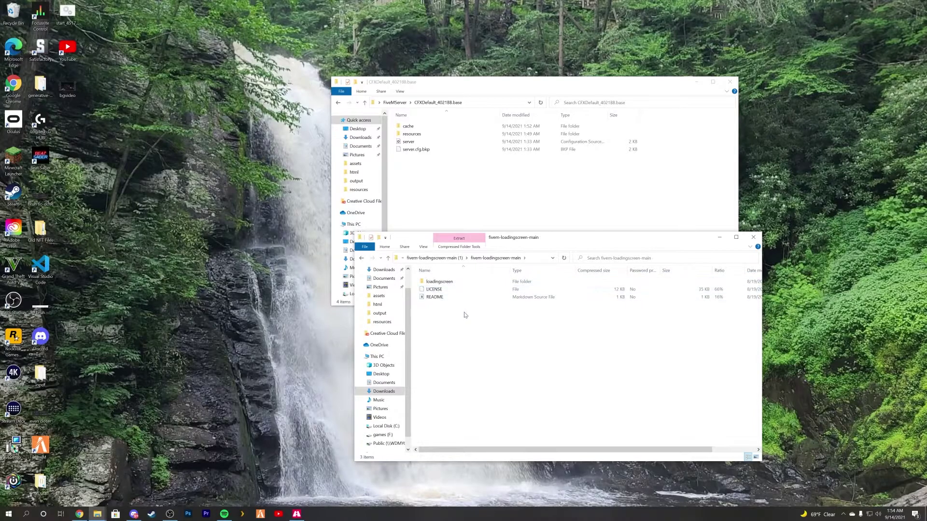
left_click(437, 283)
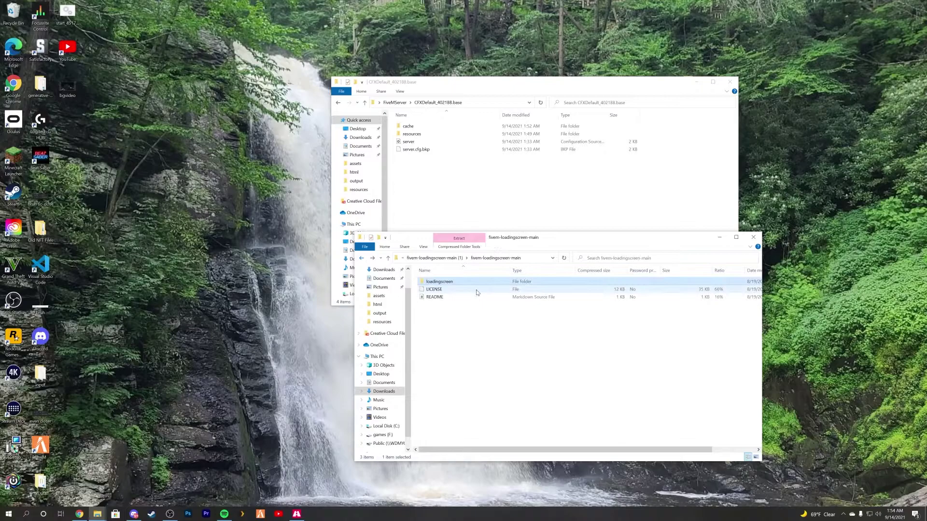
left_click(453, 186)
left_click(482, 348)
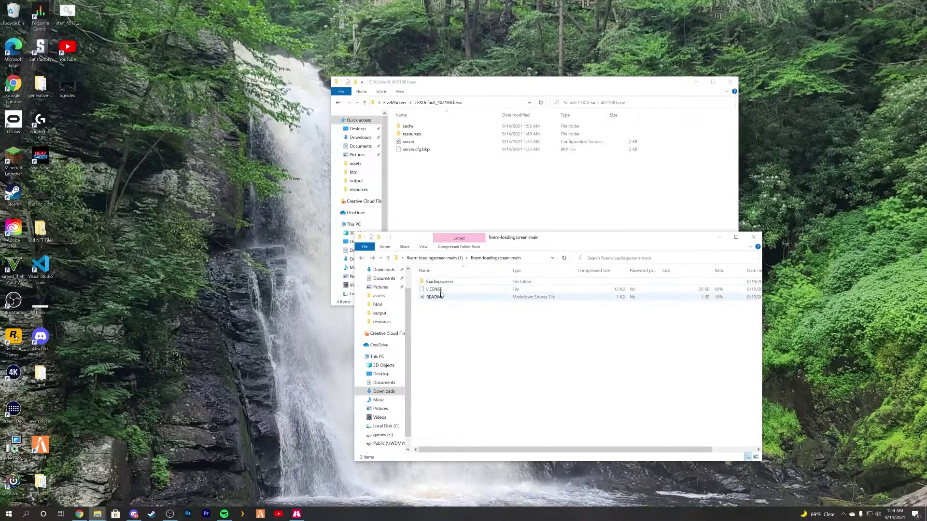
left_click_drag(440, 283, 538, 393)
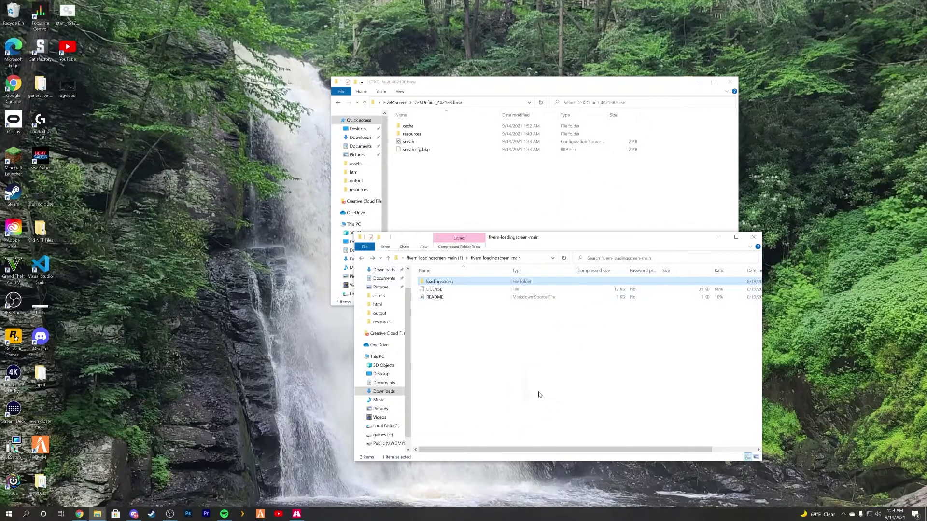
Open the assets folder of the installed videoloadingscreen resource, inside the server's resources and its html folder.
double_click(429, 135)
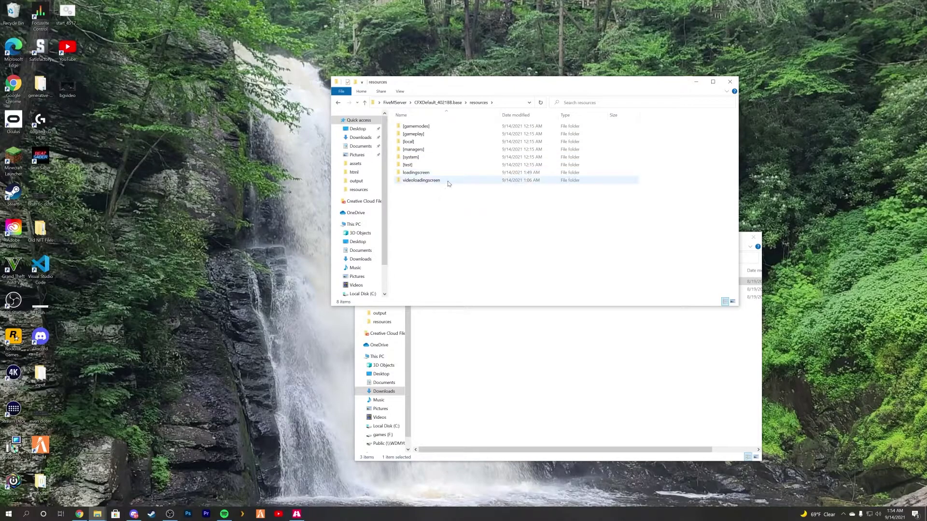
double_click(425, 180)
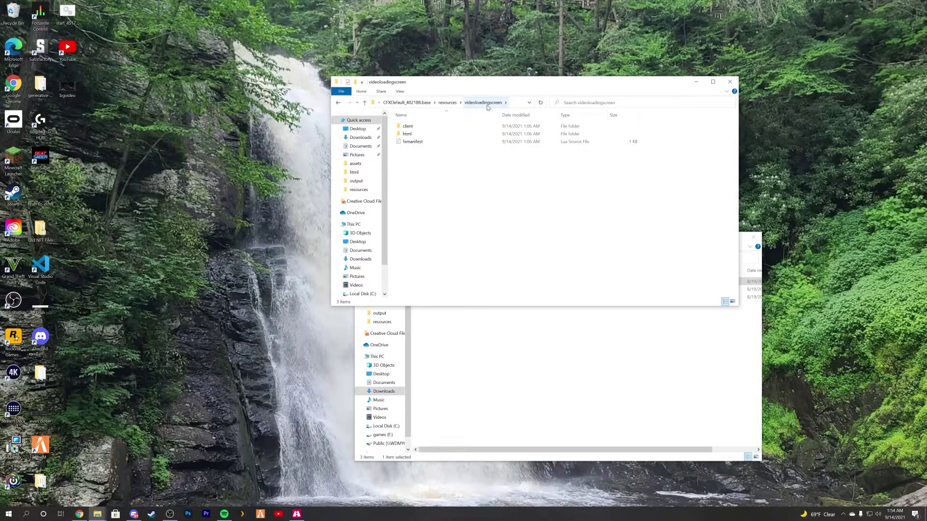
double_click(429, 135)
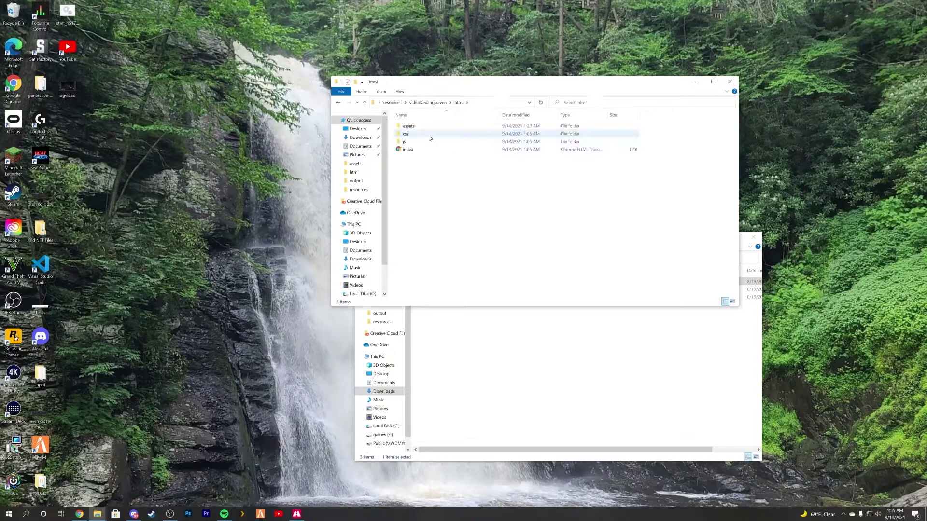
double_click(420, 126)
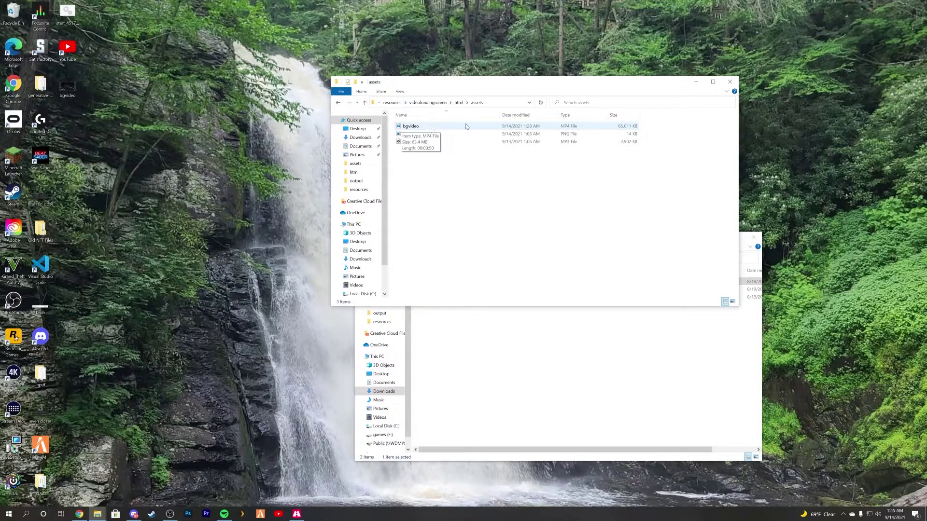
Play the bgvideo file from the assets folder, skip through it to near its end, and close the player.
double_click(434, 127)
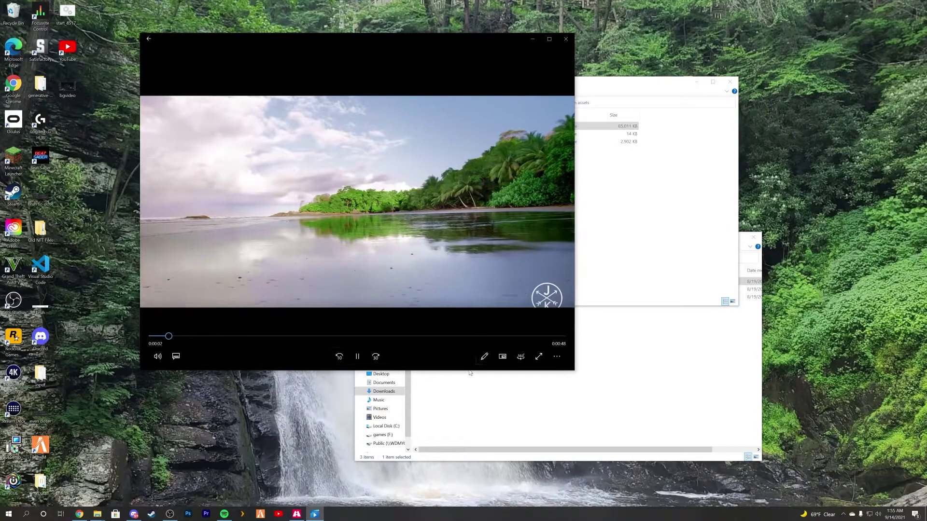
left_click(293, 336)
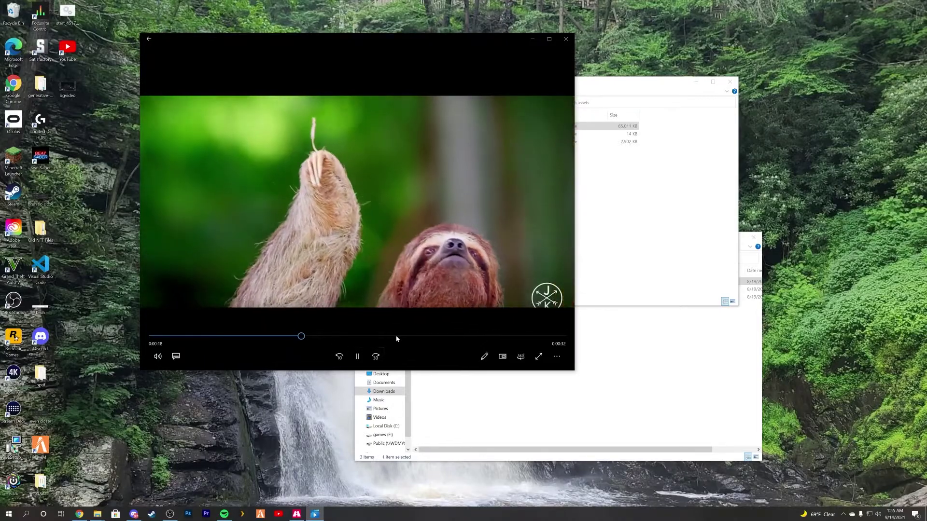
left_click(396, 338)
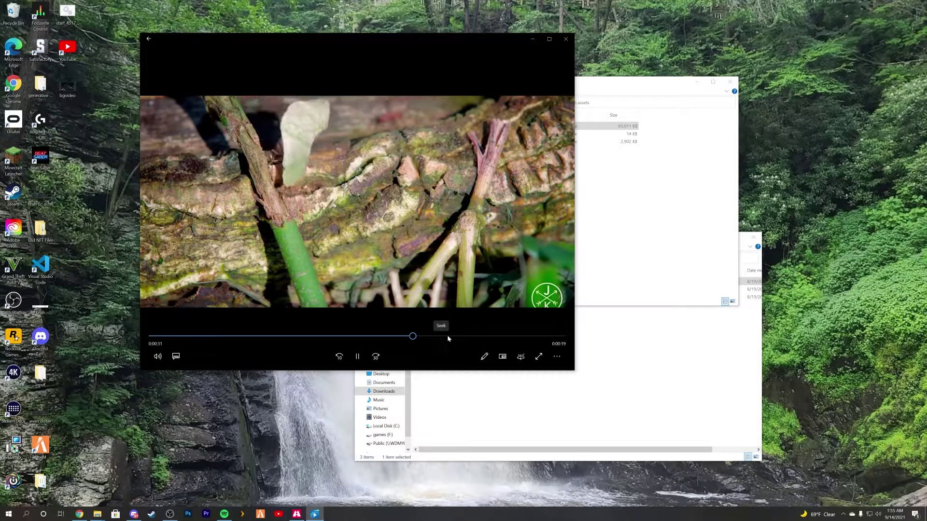
left_click(450, 337)
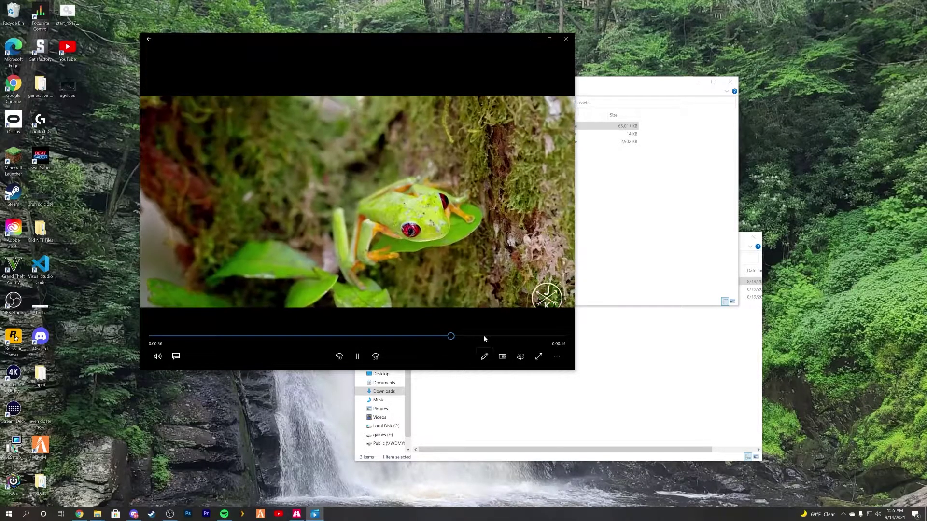
left_click(490, 336)
left_click(524, 336)
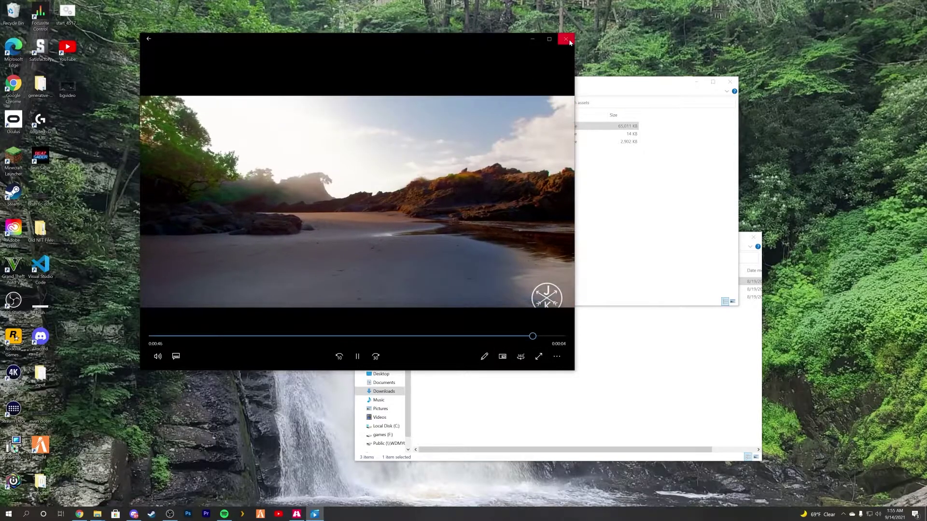
left_click(566, 39)
View the logo image in the assets folder and close the image viewer.
left_click(415, 172)
left_click(408, 134)
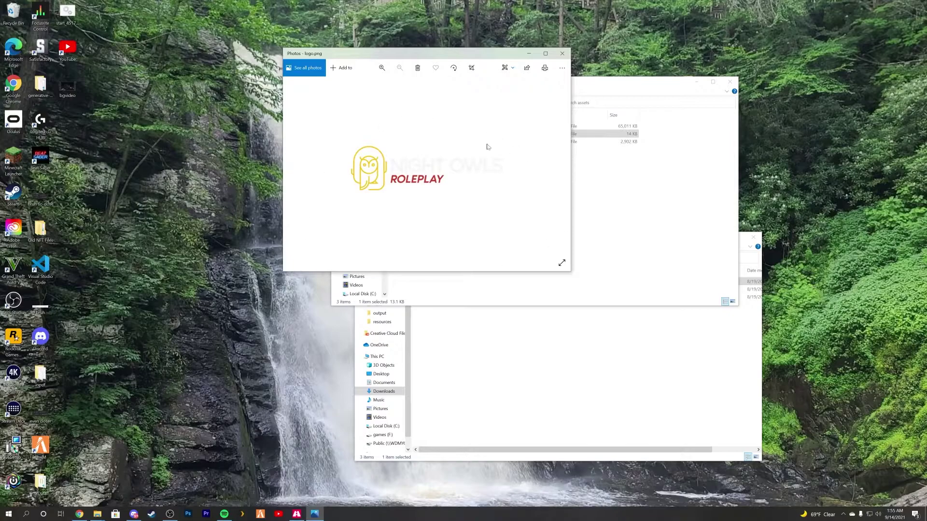
left_click(563, 54)
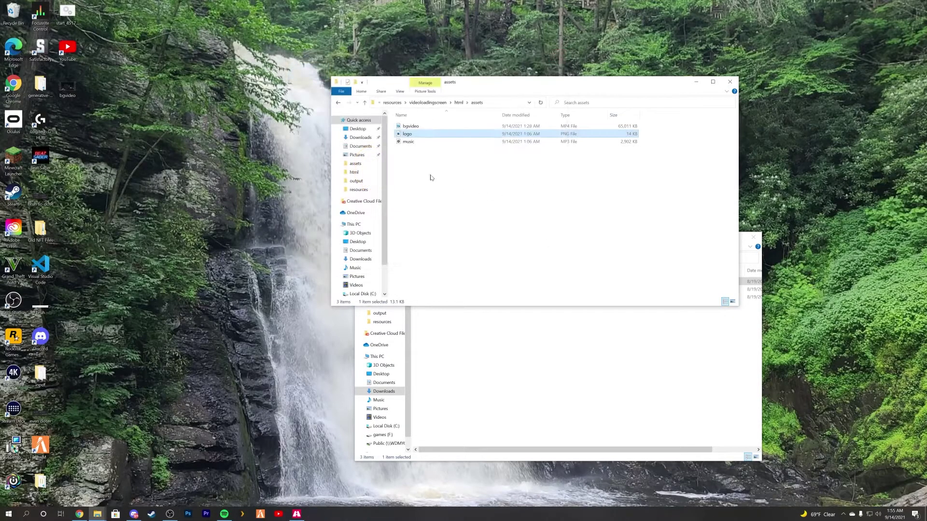
Preview the bgvideo in the assets folder and the bgvideo on the desktop, closing the player after each one.
double_click(410, 126)
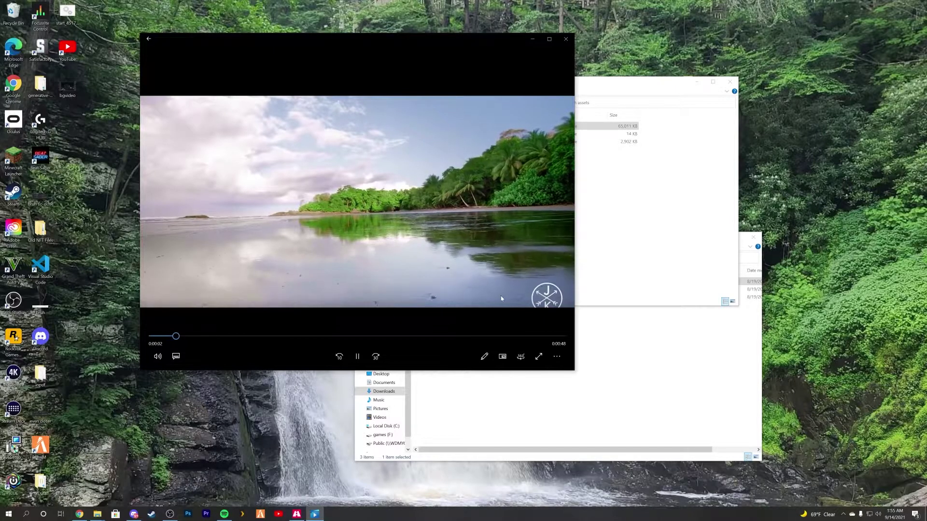
left_click(567, 41)
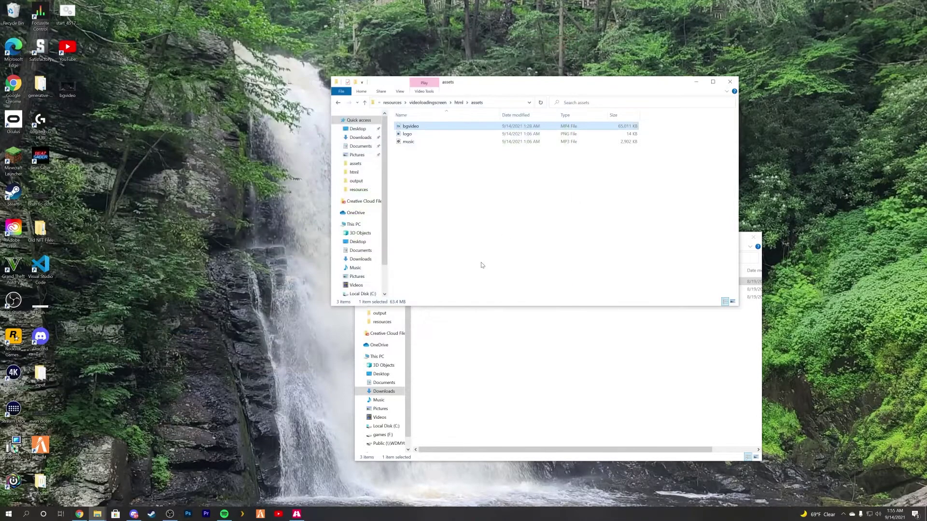
double_click(75, 88)
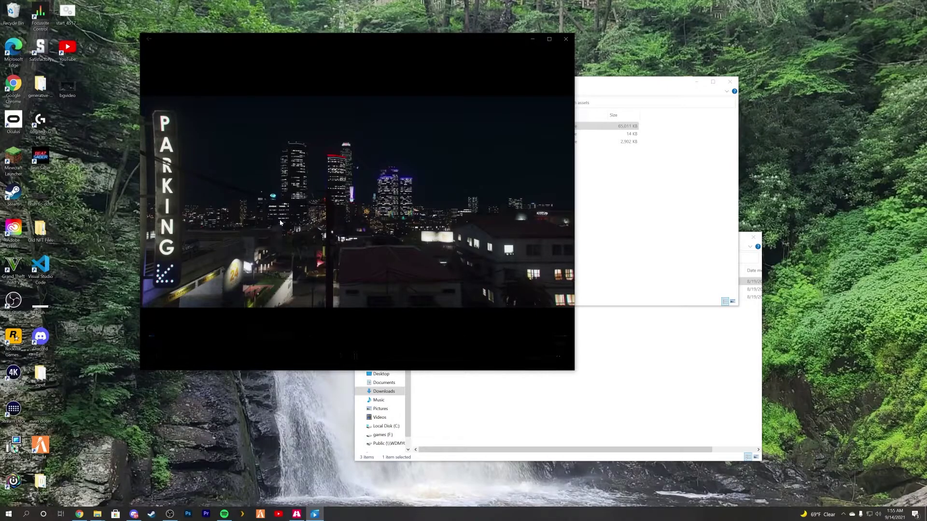
key("alt+F4")
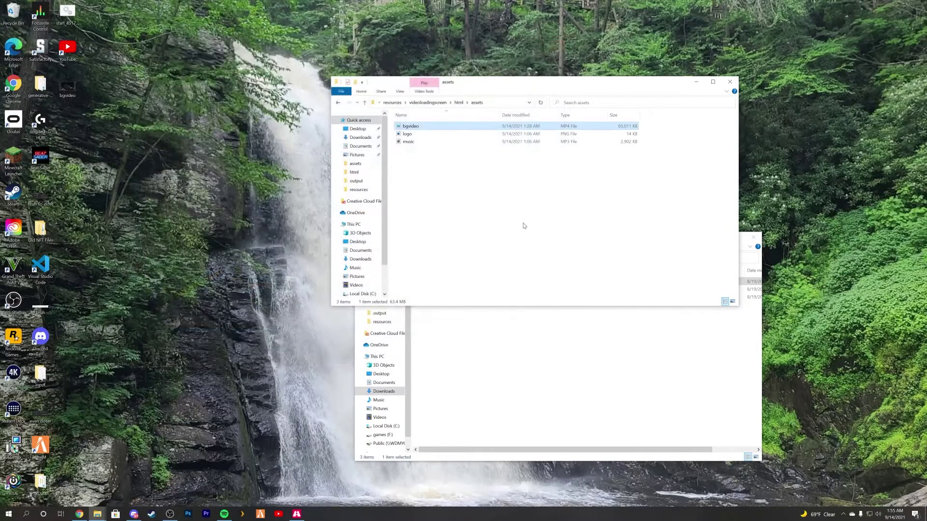
left_click(524, 226)
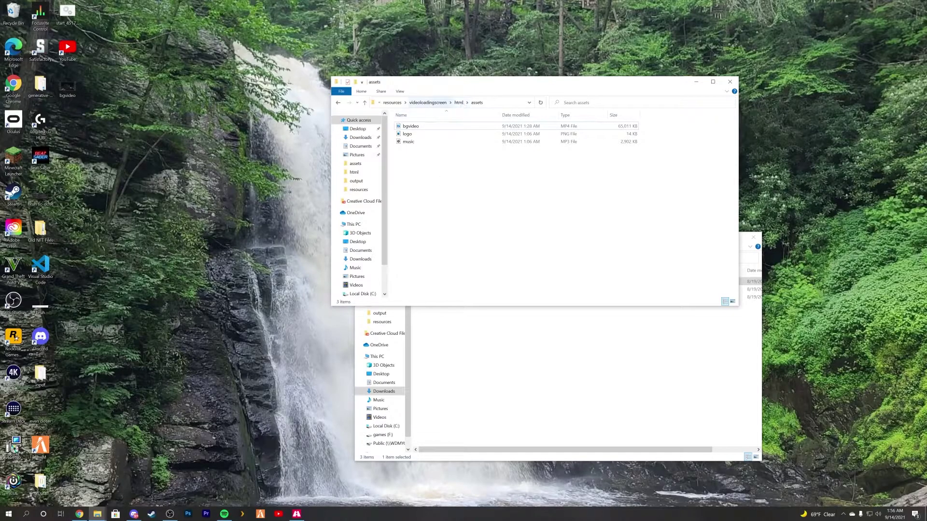
Switch to the txAdmin dashboard in the browser and stop the server, confirming the action.
left_click(79, 514)
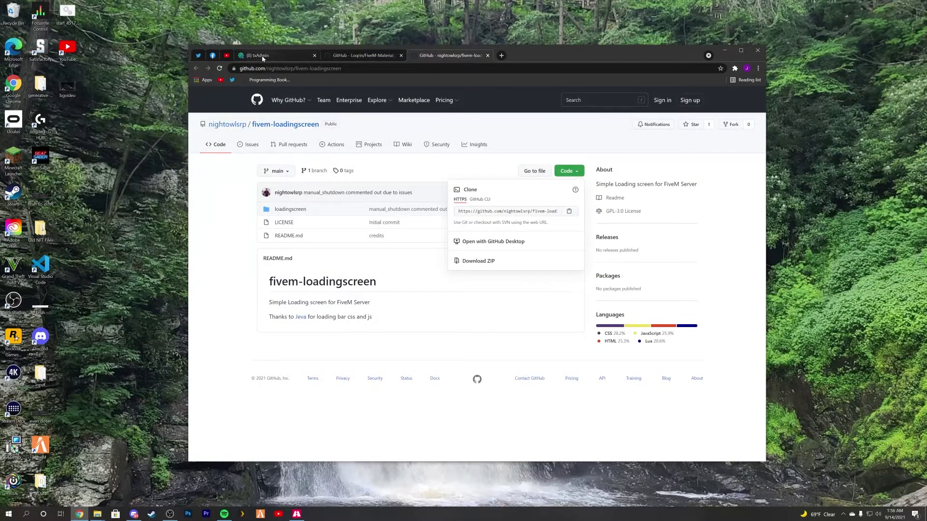
left_click(263, 55)
left_click(430, 320)
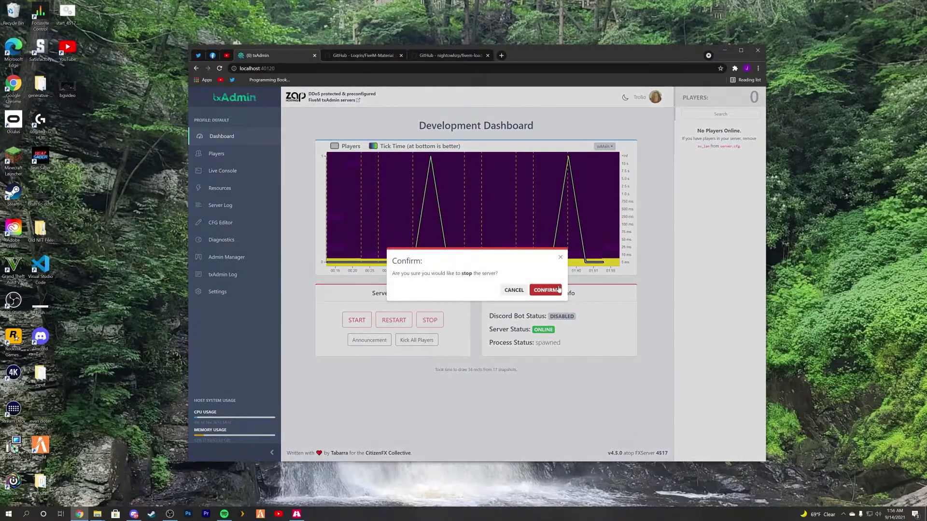
left_click(546, 289)
Go back to the server's CFXDefault base folder and delete its cache folder.
left_click_drag(543, 53, 537, 287)
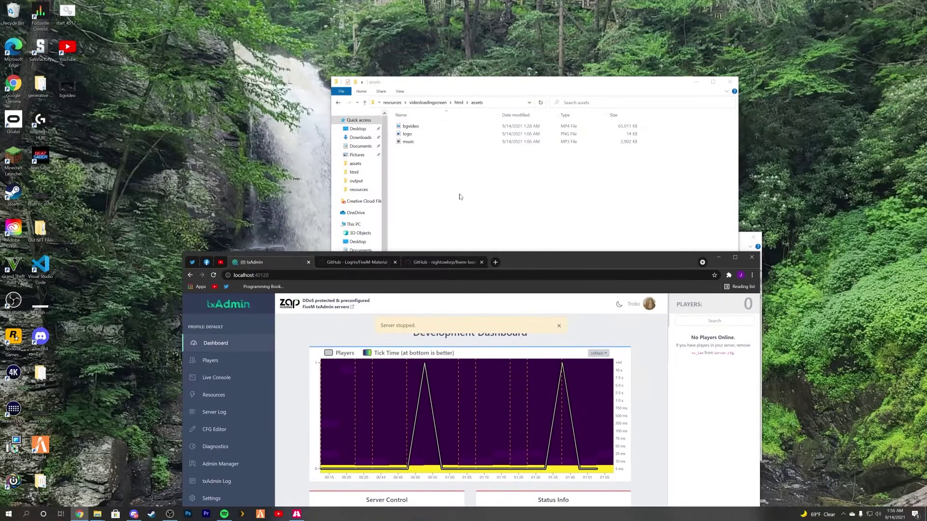
left_click(392, 102)
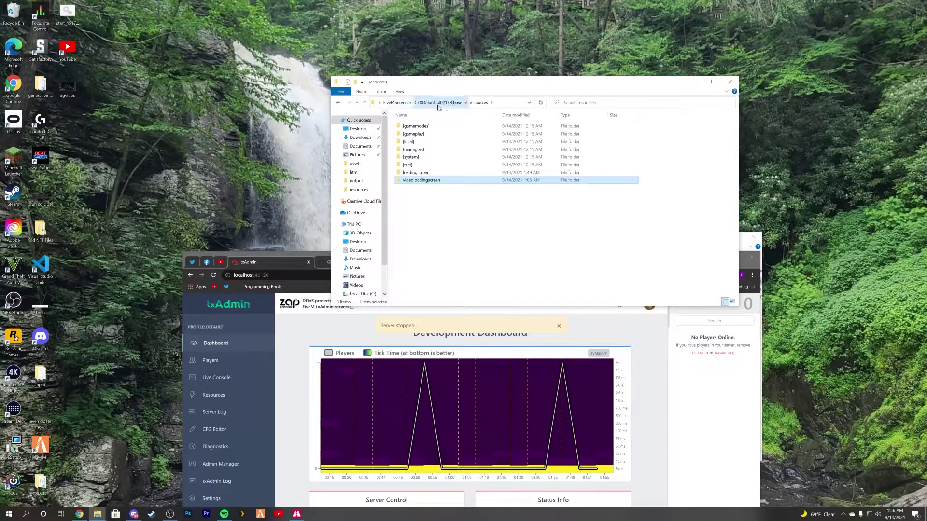
left_click(437, 103)
right_click(419, 127)
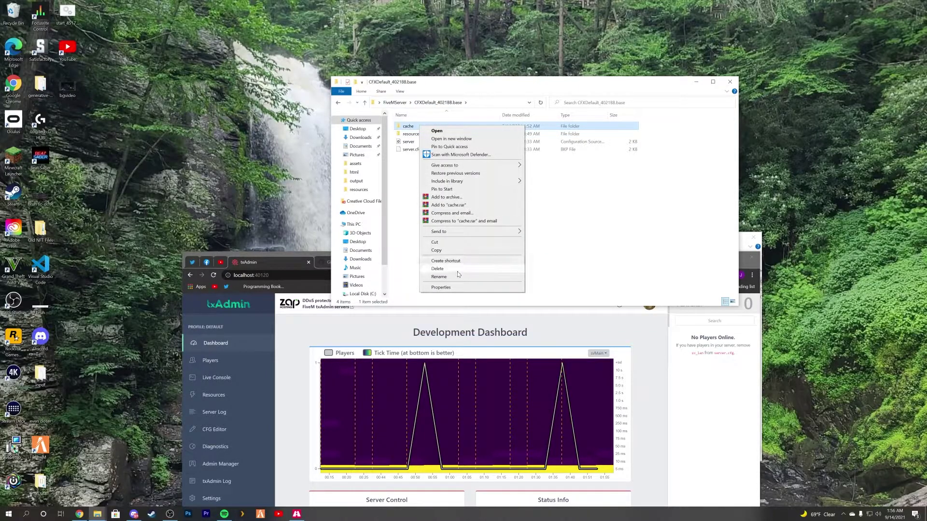
left_click(457, 270)
In txAdmin's server config file, comment out "ensure loadingscreen", uncomment "ensure videoloadingscreen", and save the file.
left_click(497, 309)
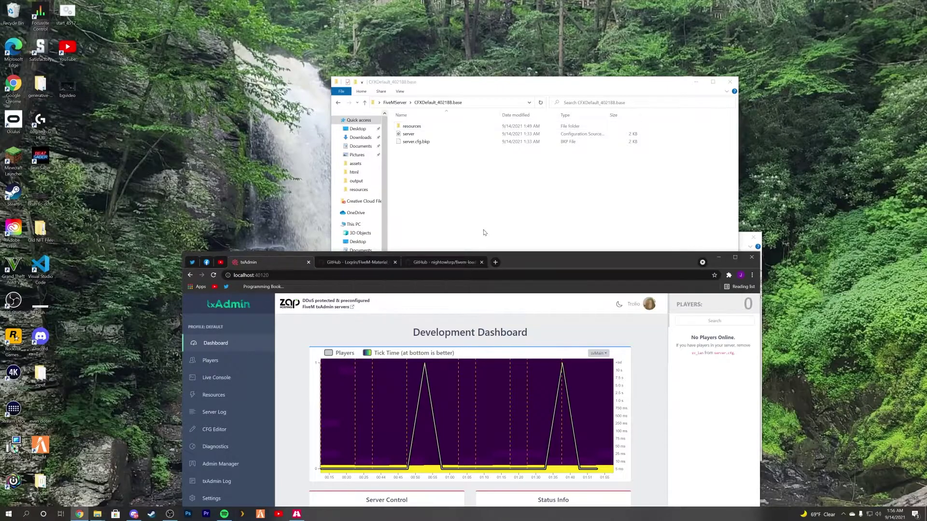
left_click_drag(540, 269, 541, 69)
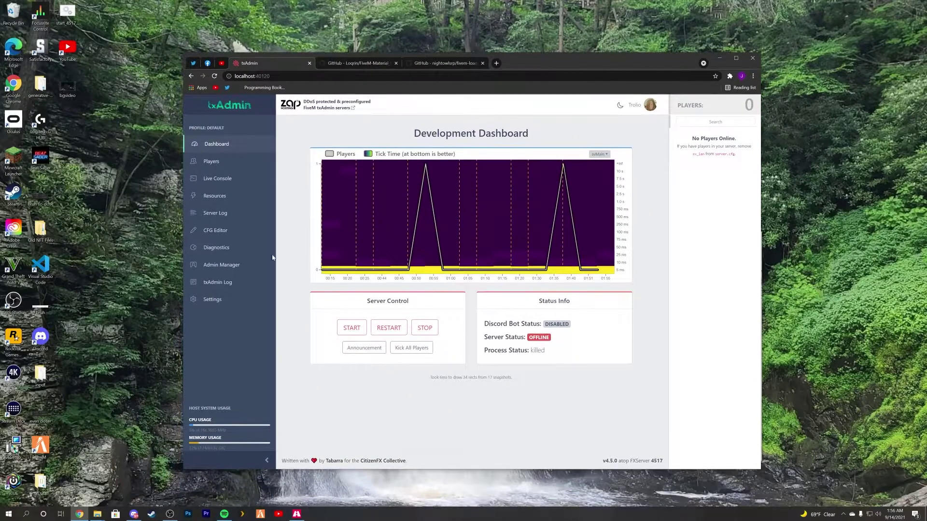
left_click(221, 236)
scroll(468, 289, "down", 1)
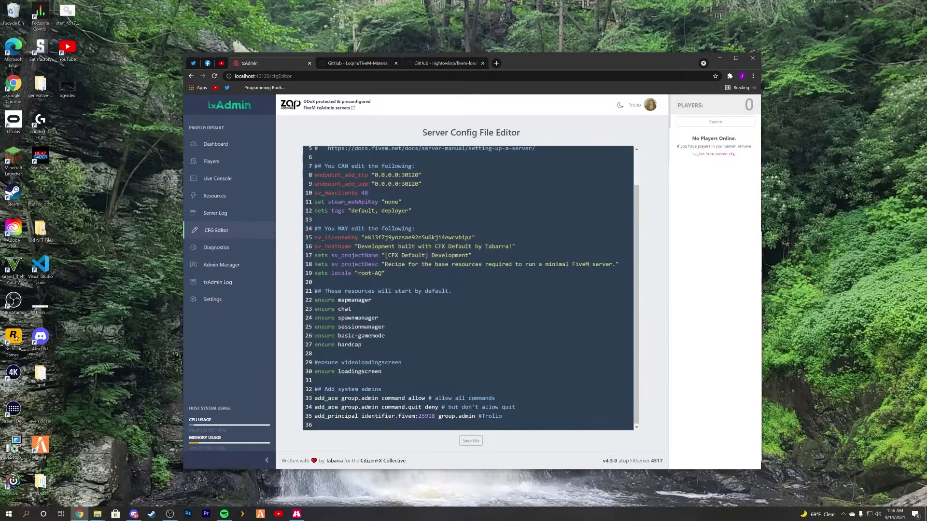
left_click(314, 371)
type("#")
key("BackSpace")
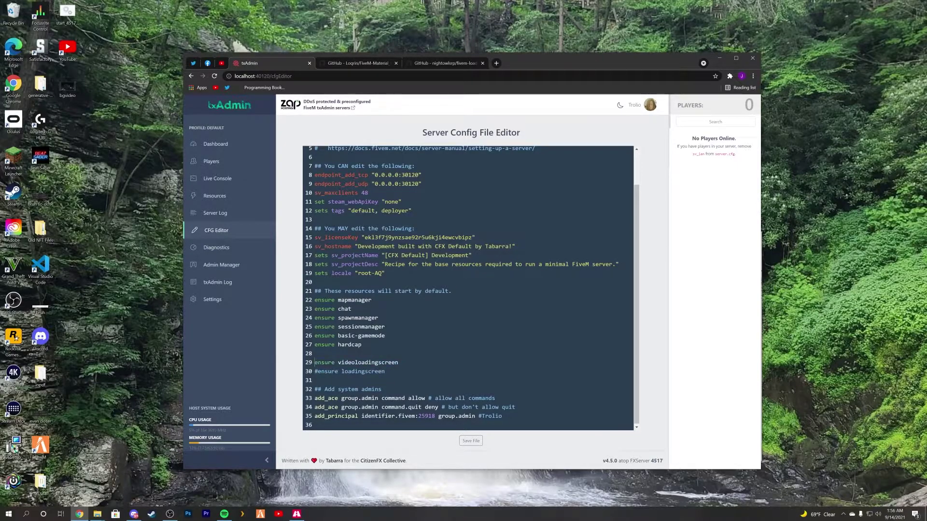
left_click(472, 441)
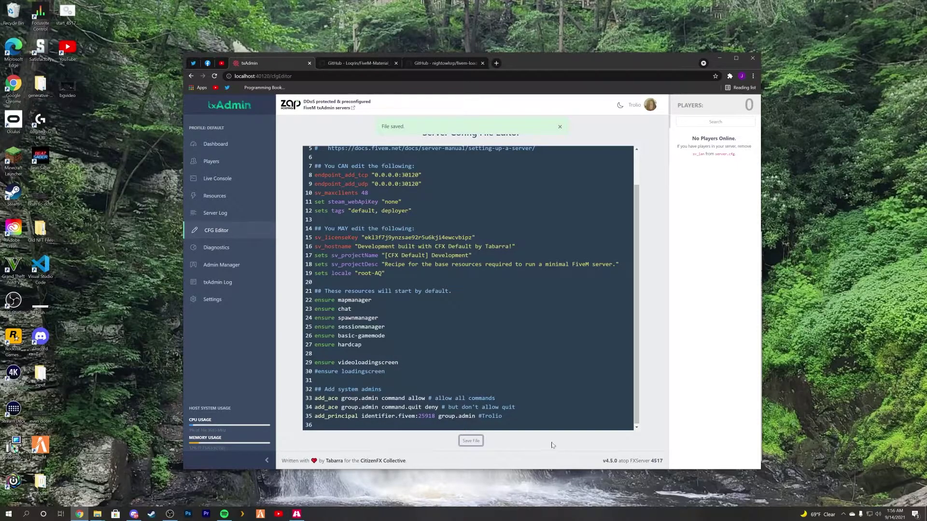
Return to the txAdmin dashboard and start the server.
left_click(719, 57)
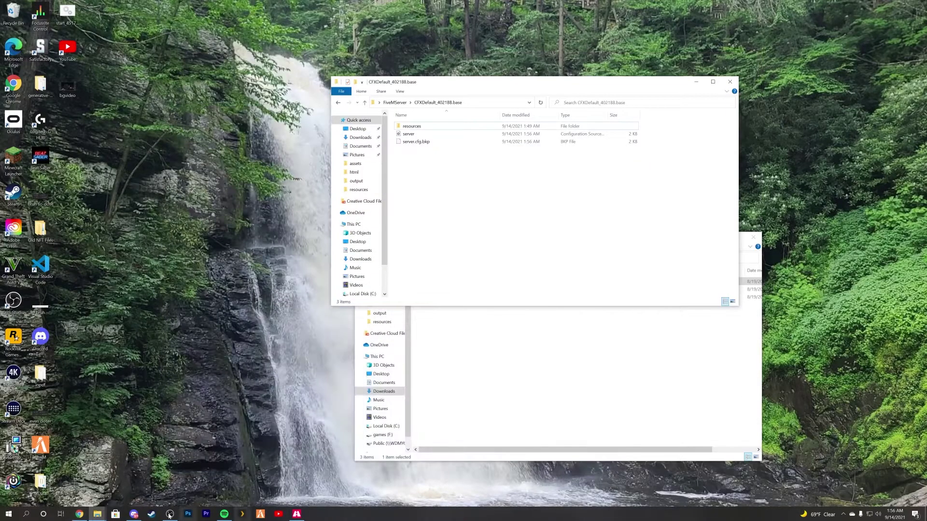
left_click(79, 515)
left_click(216, 144)
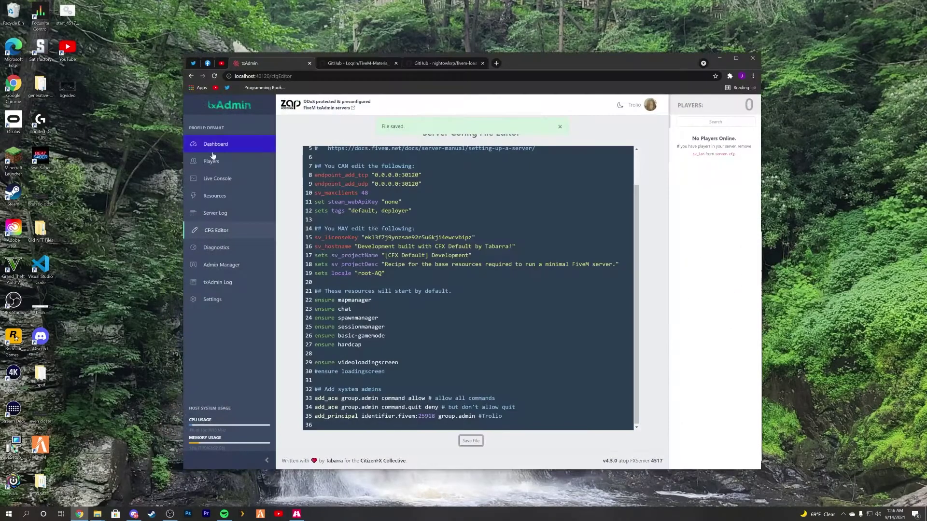
left_click(352, 327)
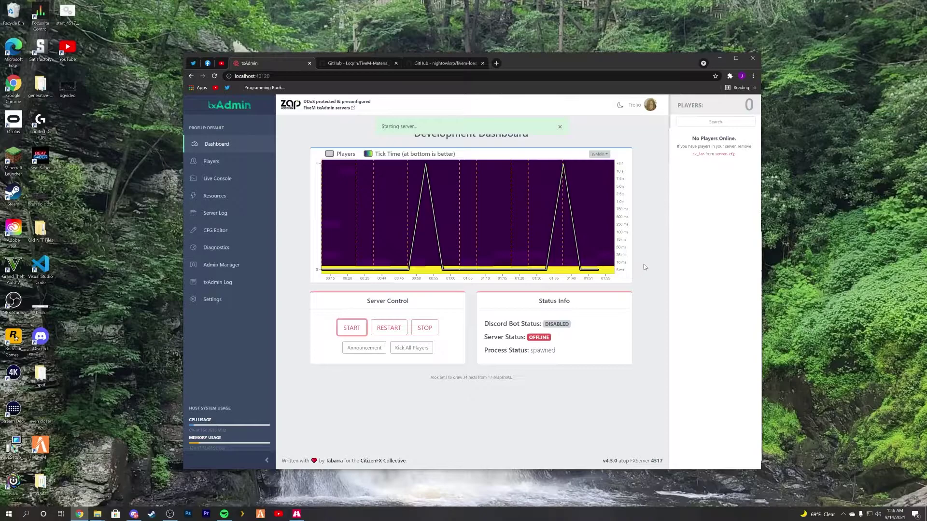
Launch FiveM and connect to the local development server at 192.168.1.178:30120 to test the video loading screen.
left_click(260, 514)
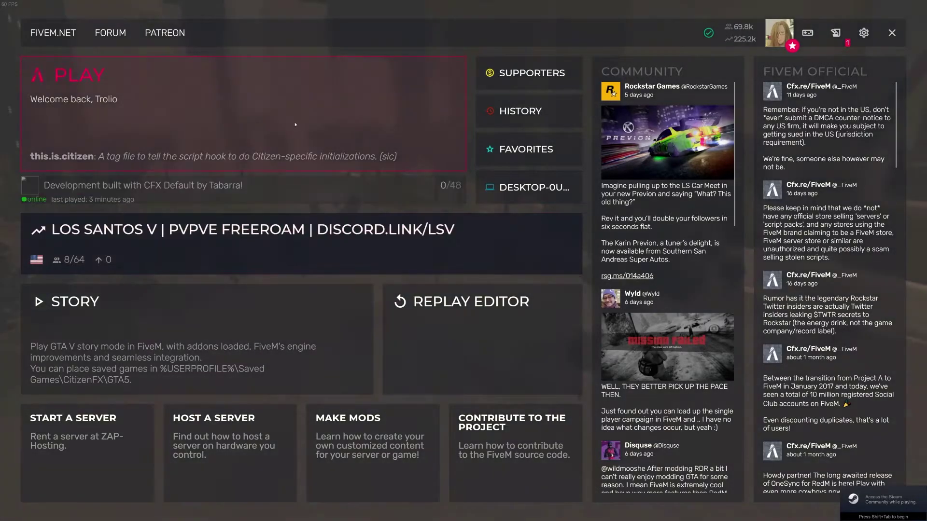
left_click(295, 124)
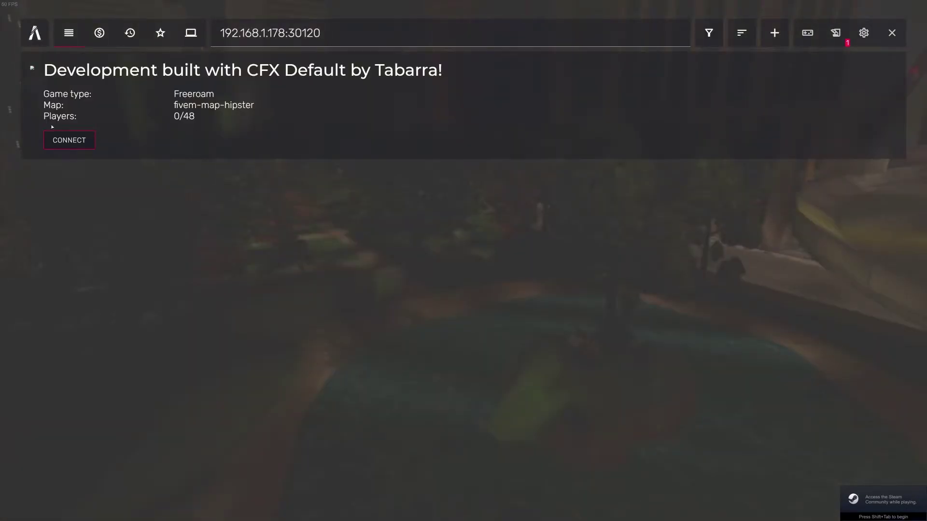
left_click(35, 33)
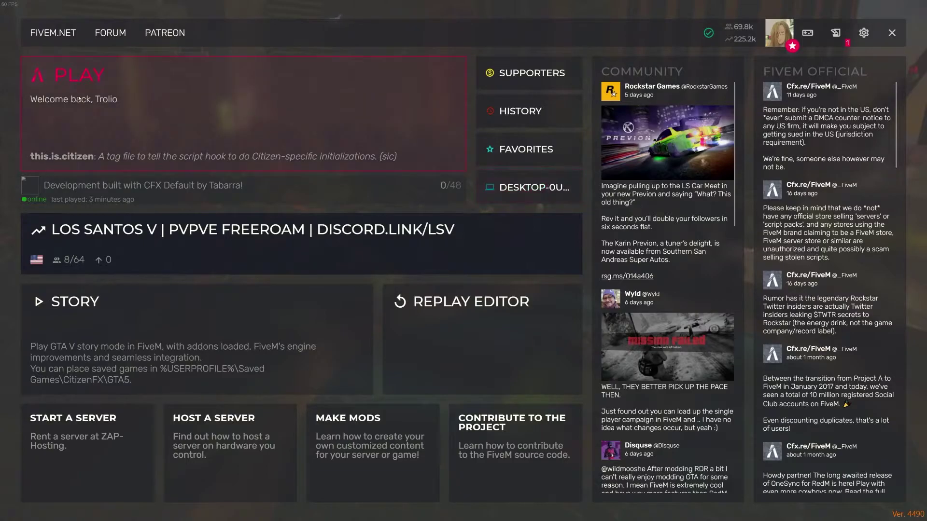
left_click(165, 80)
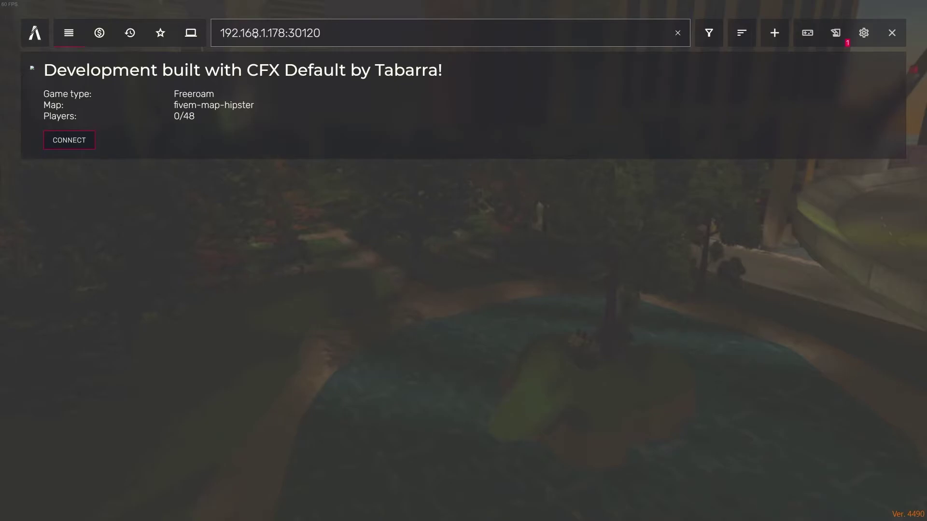
left_click(272, 33)
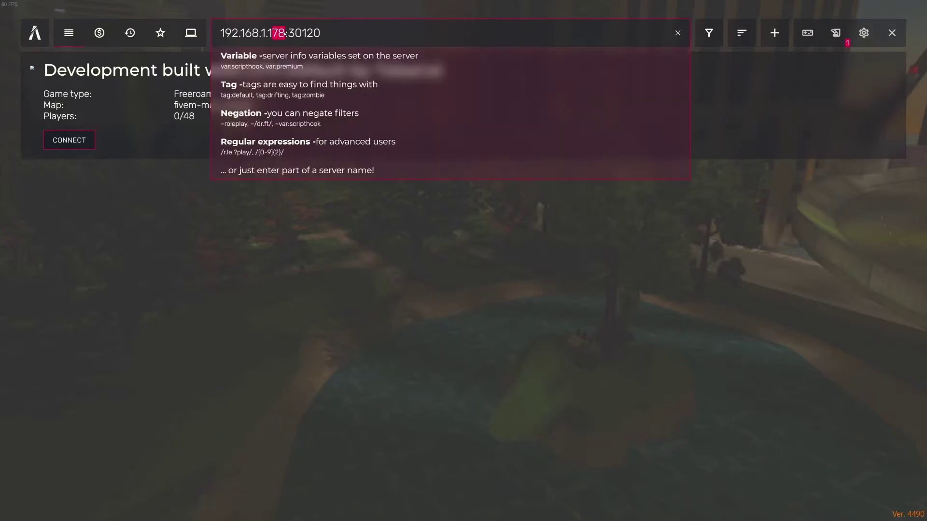
left_click(71, 156)
left_click(70, 145)
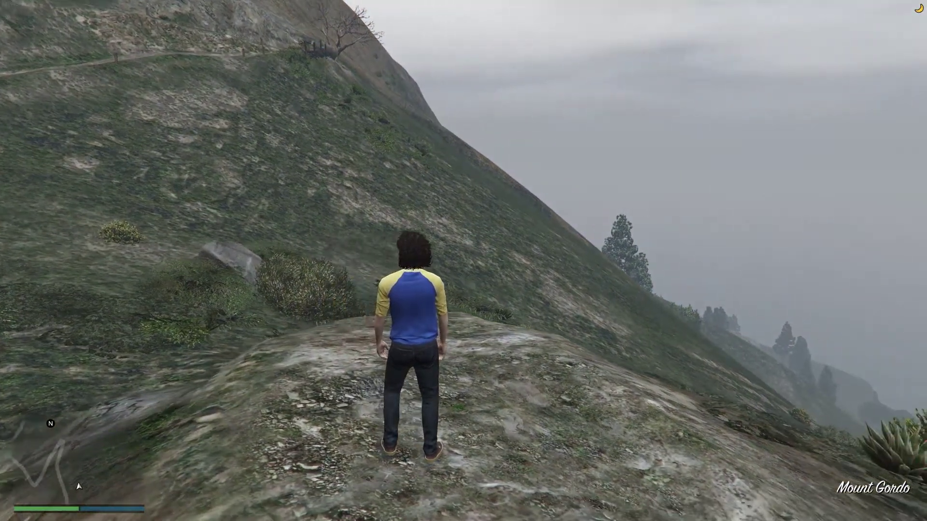
Exit the FiveM game to the Windows desktop, confirming the exit.
key("Escape")
left_click(305, 97)
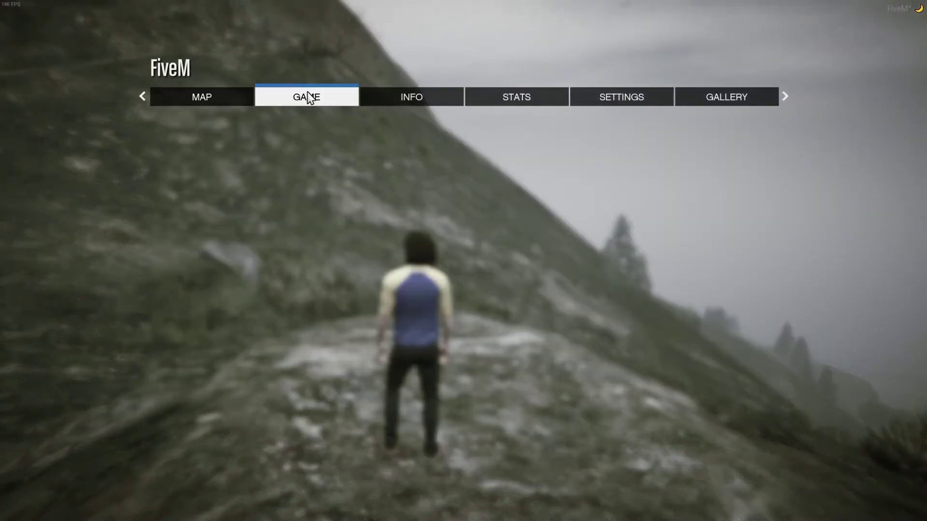
left_click(209, 142)
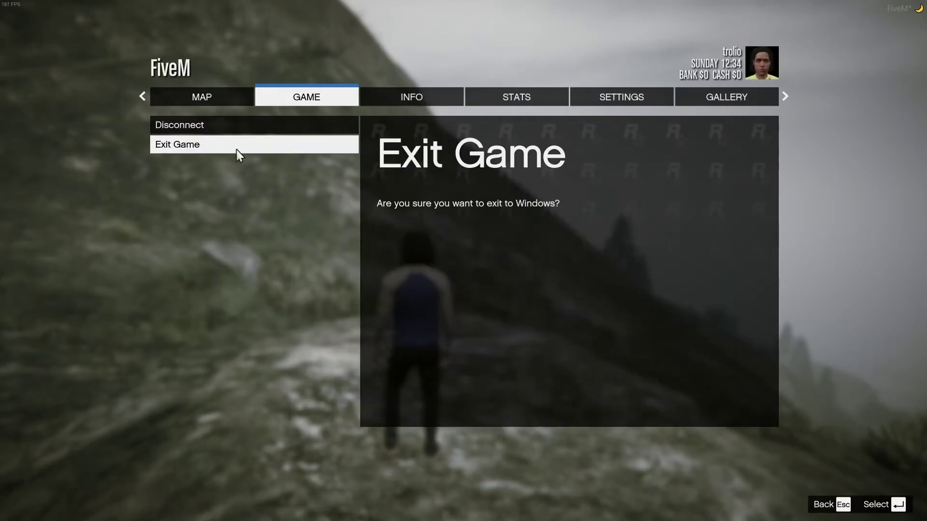
left_click(179, 145)
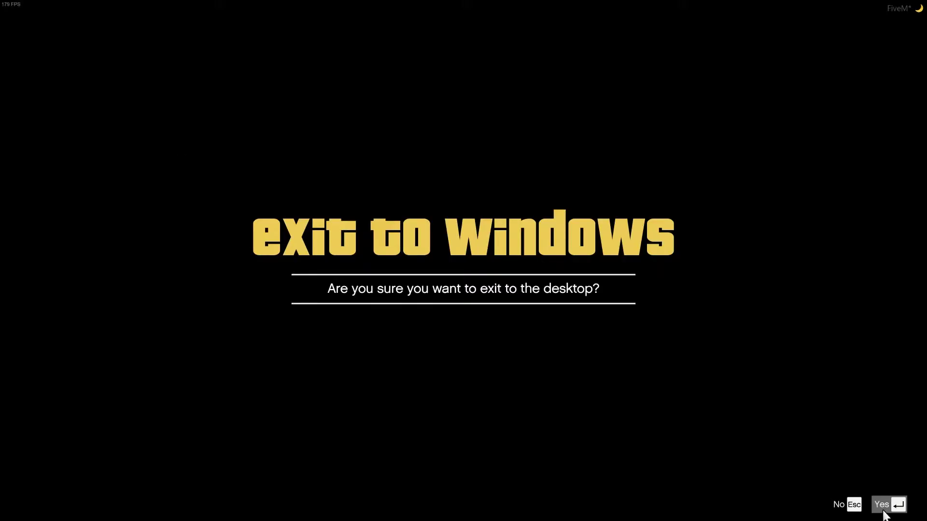
left_click(887, 504)
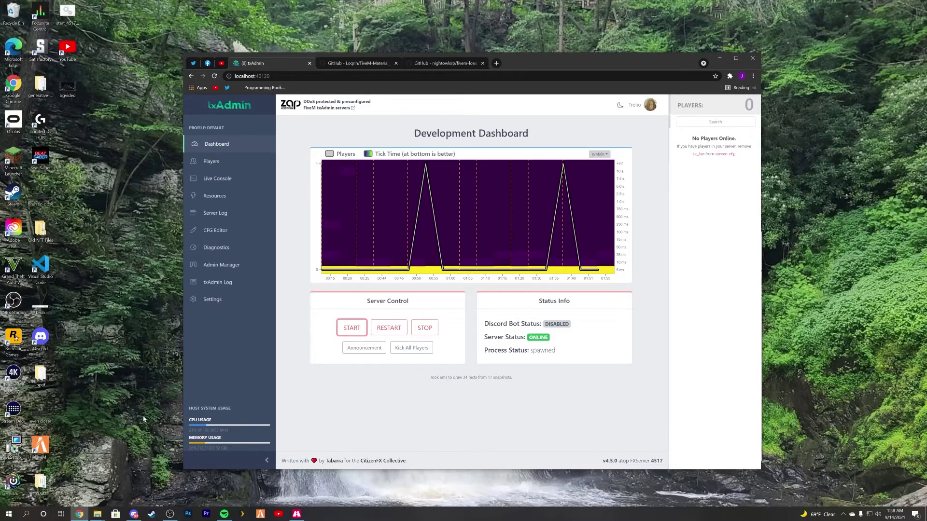
Open Command Prompt in Windows and run ipconfig to look up the computer's local network address.
key("super")
type("cmd")
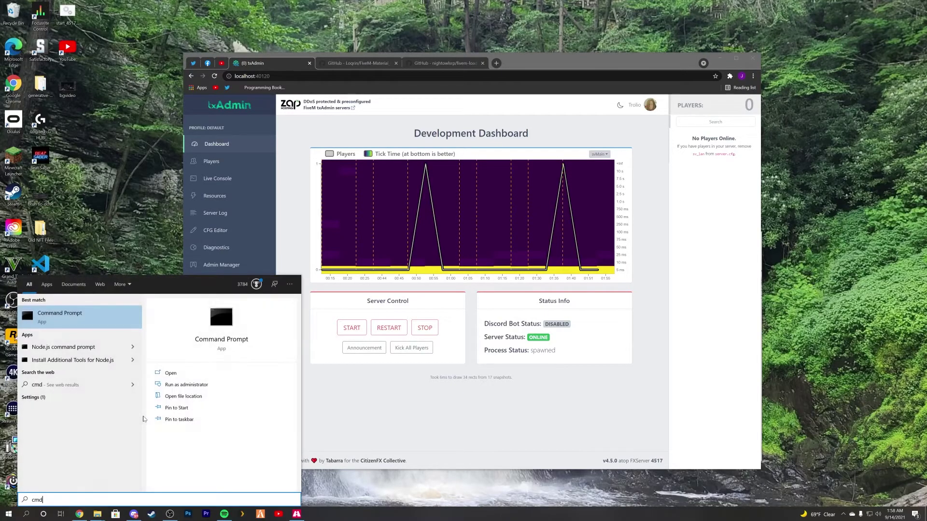
key("Return")
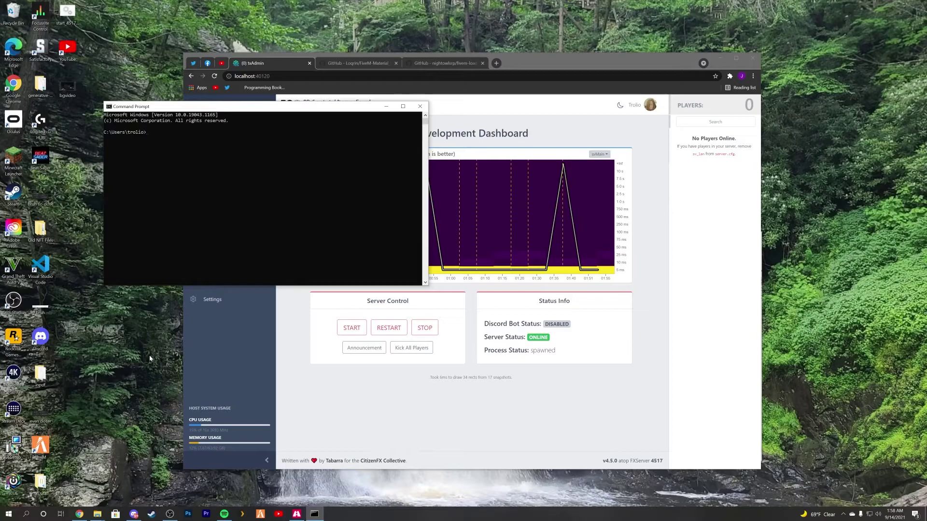
type("ipcond")
type("ig")
key("Return")
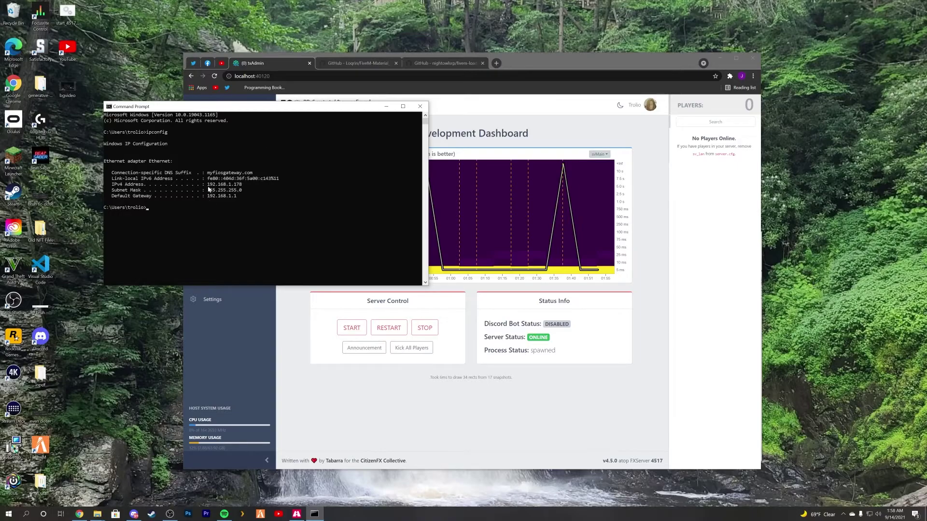
Highlight the IPv4 Address line in the ipconfig output, and close Command Prompt.
left_click_drag(206, 183, 241, 188)
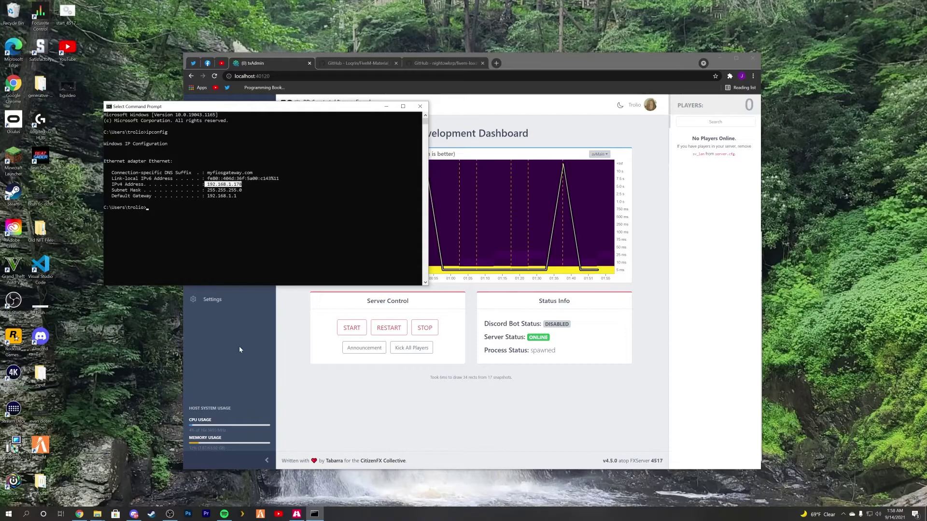
left_click_drag(112, 185, 271, 186)
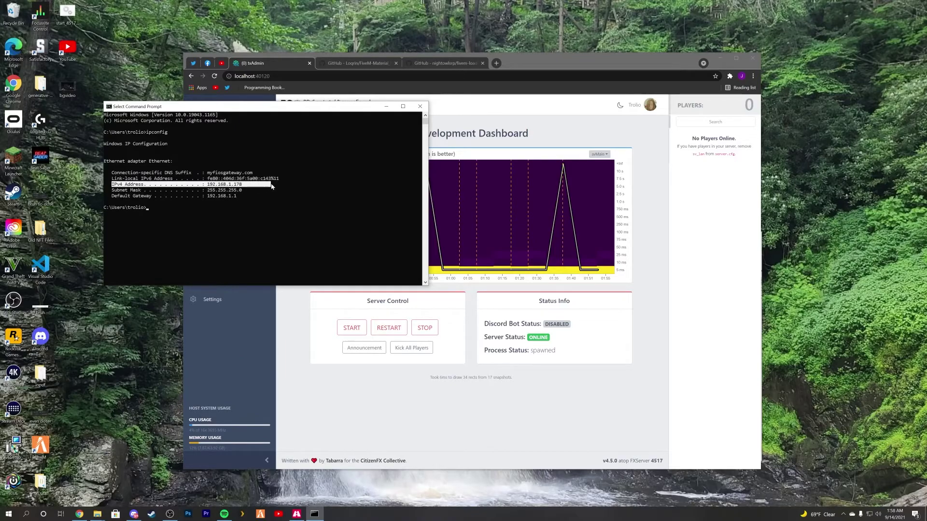
left_click(420, 106)
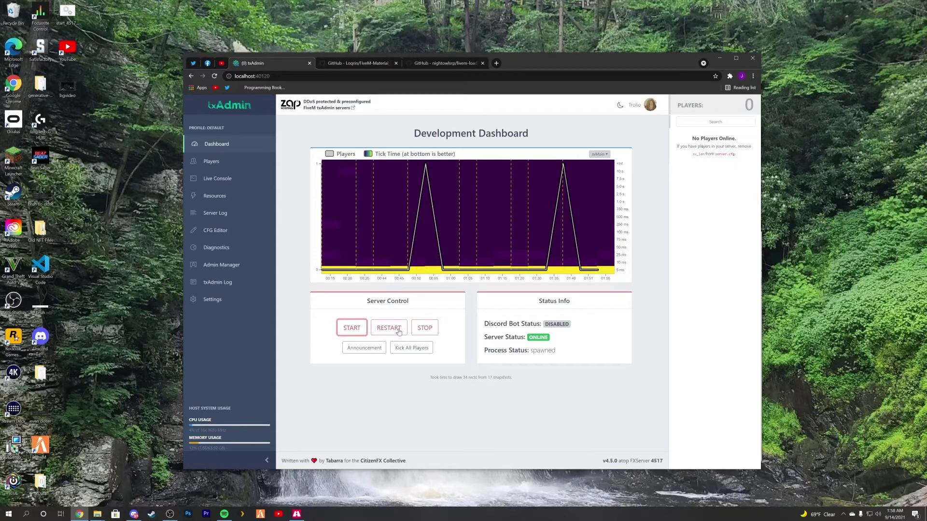
Stop the server from the txAdmin dashboard and confirm the action.
left_click(423, 332)
left_click(539, 298)
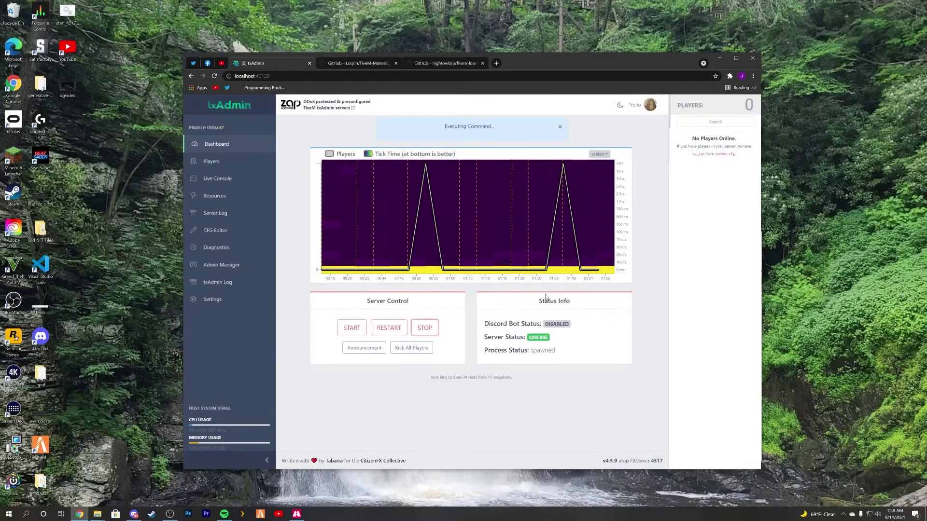